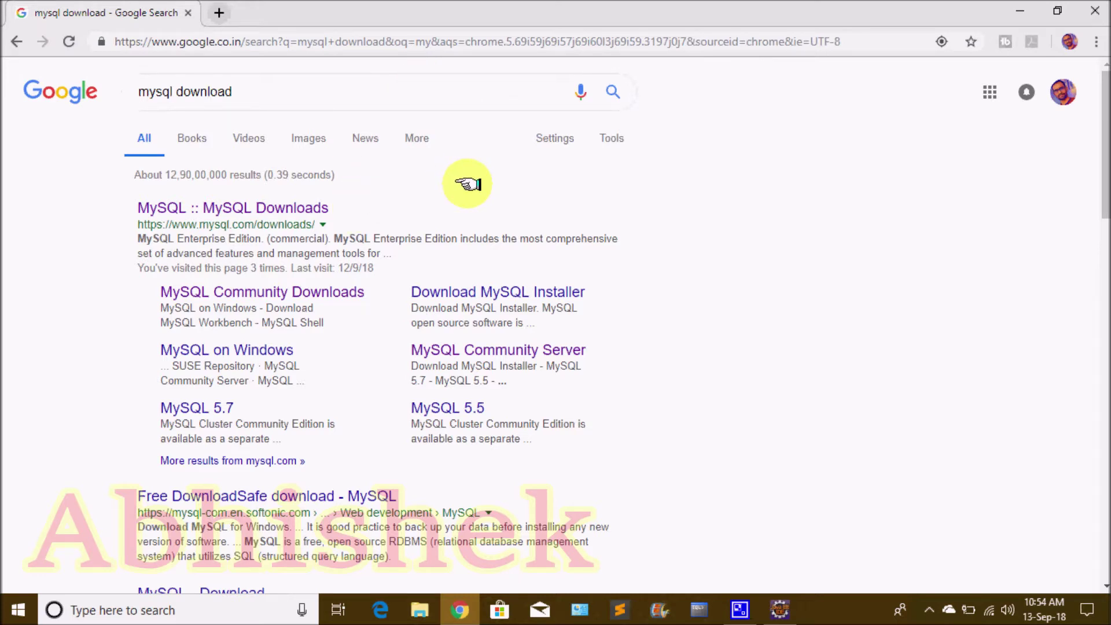
# Open the MySQL Downloads result, find the MySQL Community Edition section, and follow Community (GPL) Downloads
pyautogui.click(282, 209)
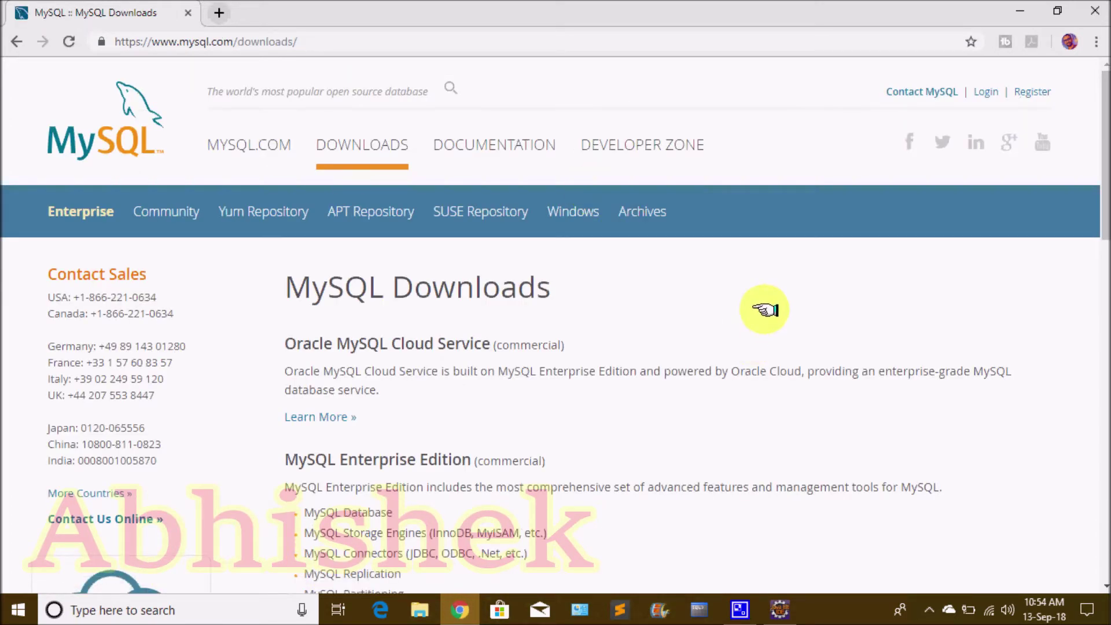
pyautogui.scroll(-5, 765, 310)
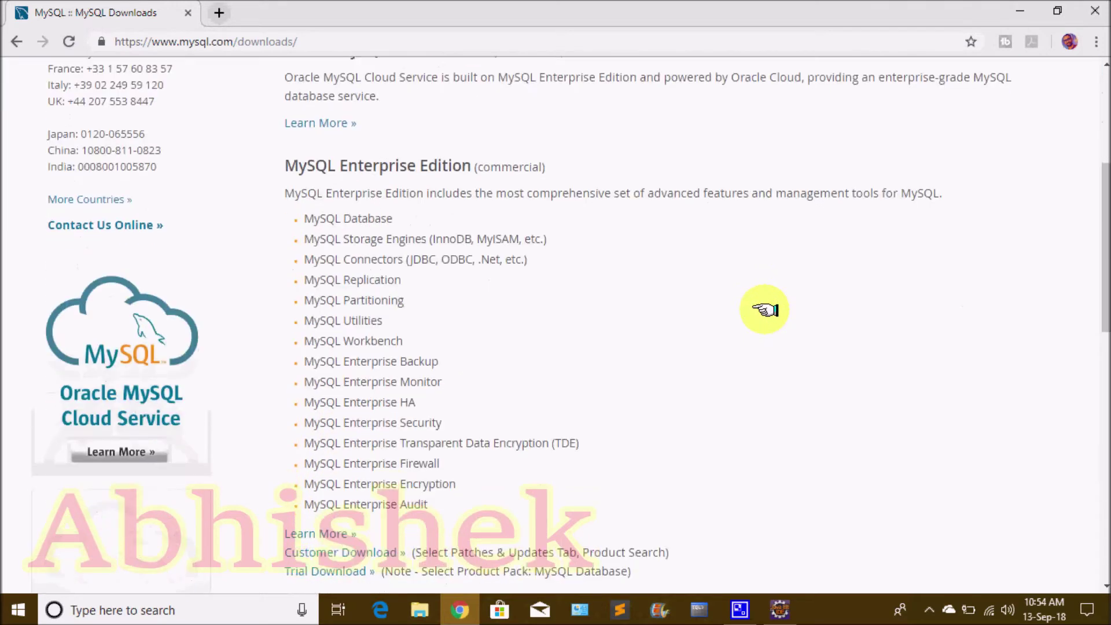
pyautogui.scroll(-7, 764, 309)
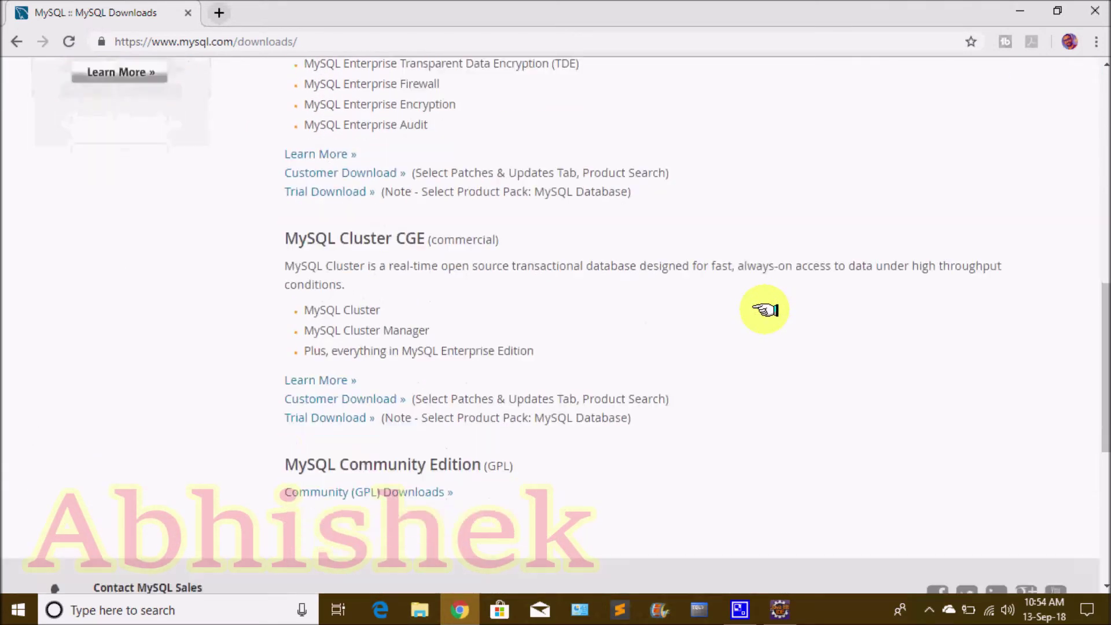
pyautogui.moveTo(281, 250); pyautogui.dragTo(726, 254)
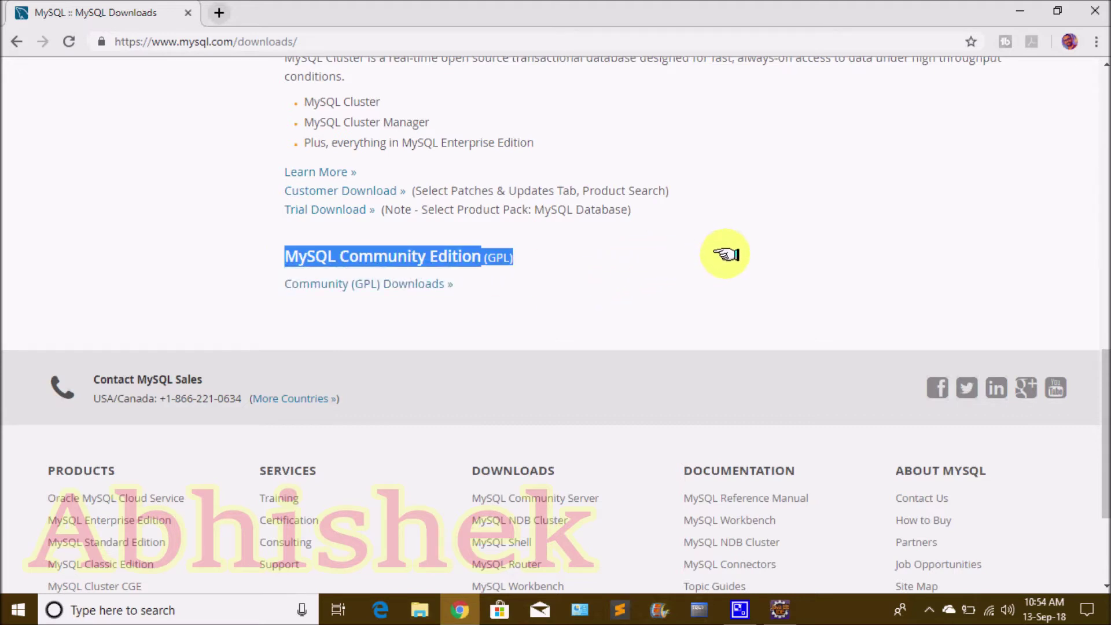
pyautogui.click(613, 253)
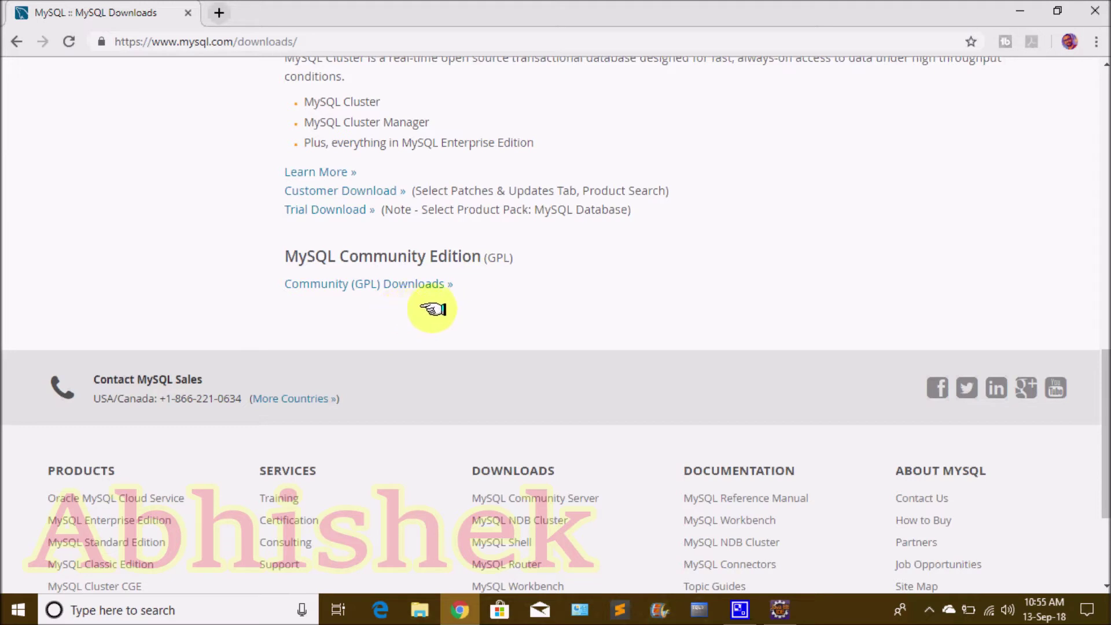
pyautogui.click(426, 283)
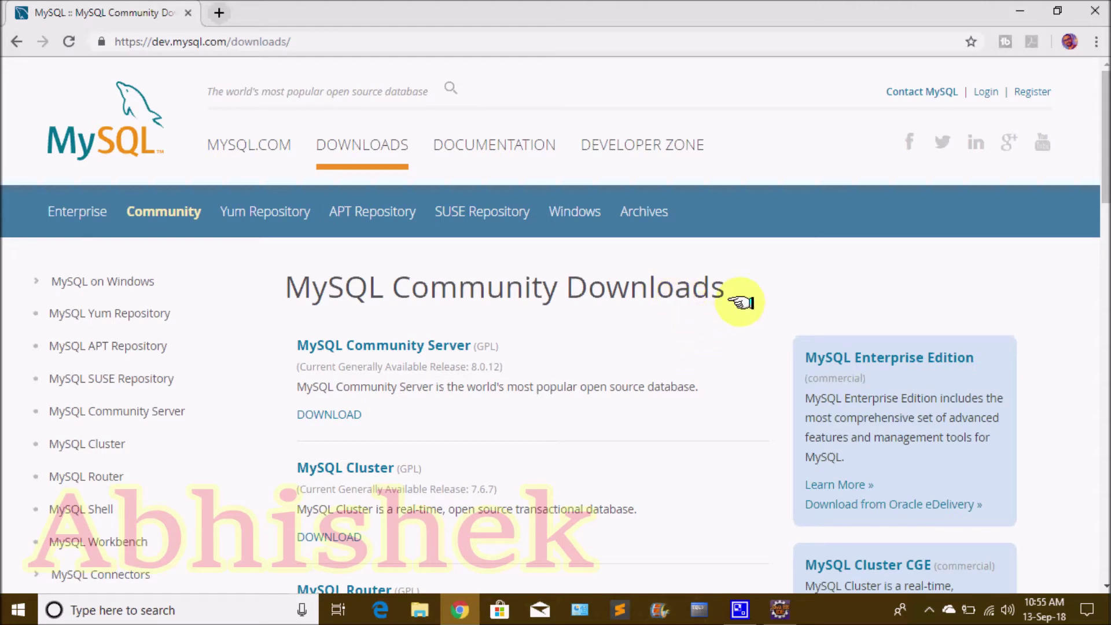
# Scroll the Community Downloads page to locate the MySQL Community Server download
pyautogui.scroll(-3, 741, 302)
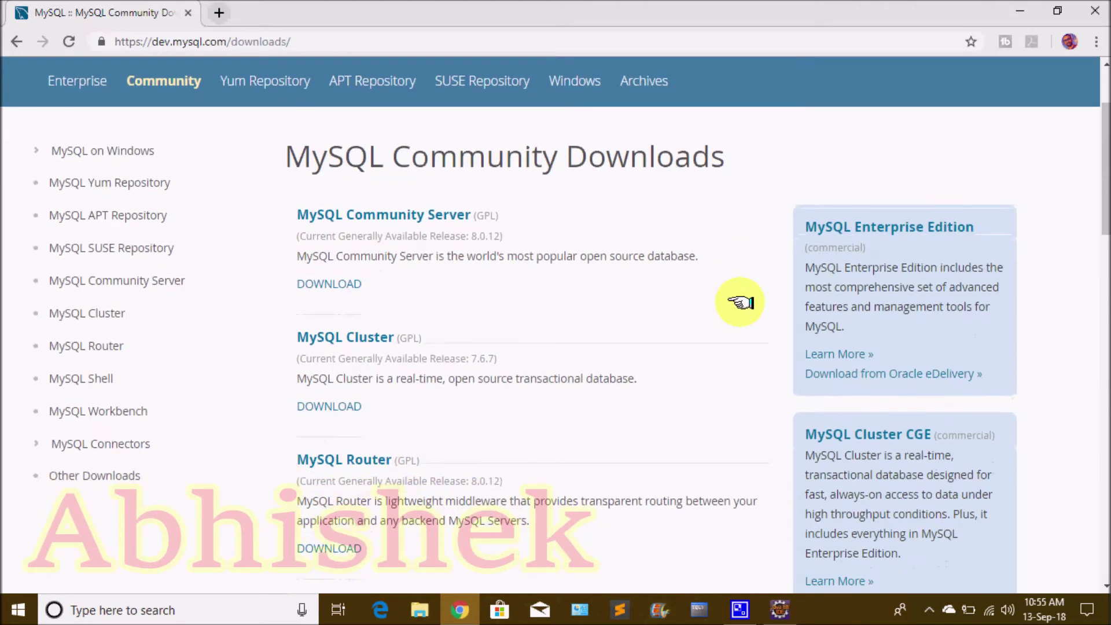
pyautogui.scroll(-10, 741, 301)
pyautogui.scroll(-5, 741, 302)
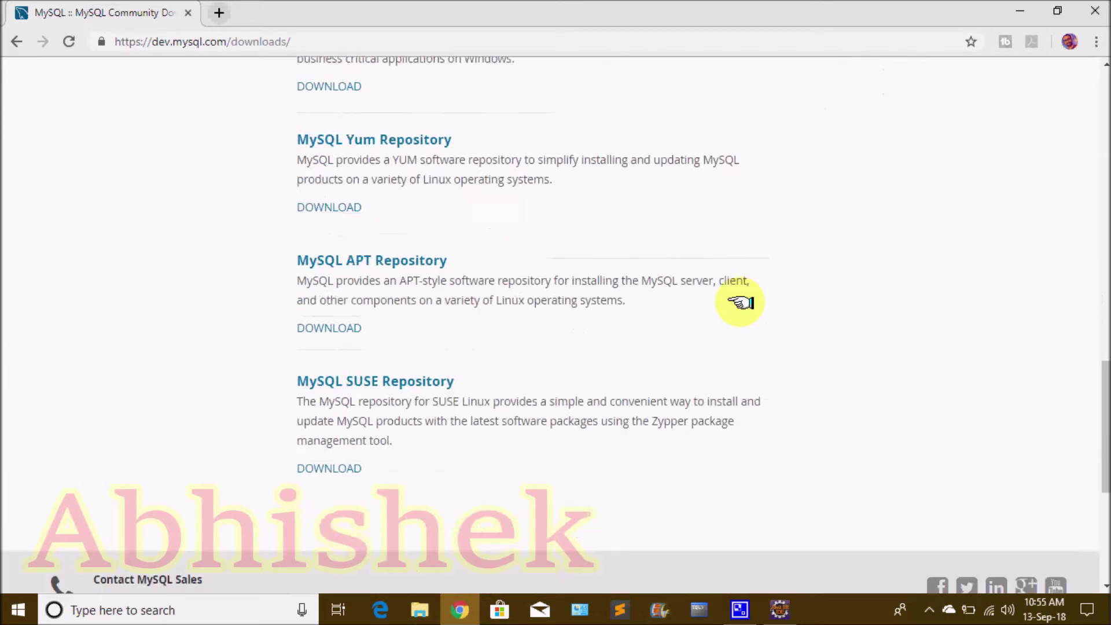
pyautogui.scroll(-4, 741, 301)
pyautogui.scroll(18, 741, 301)
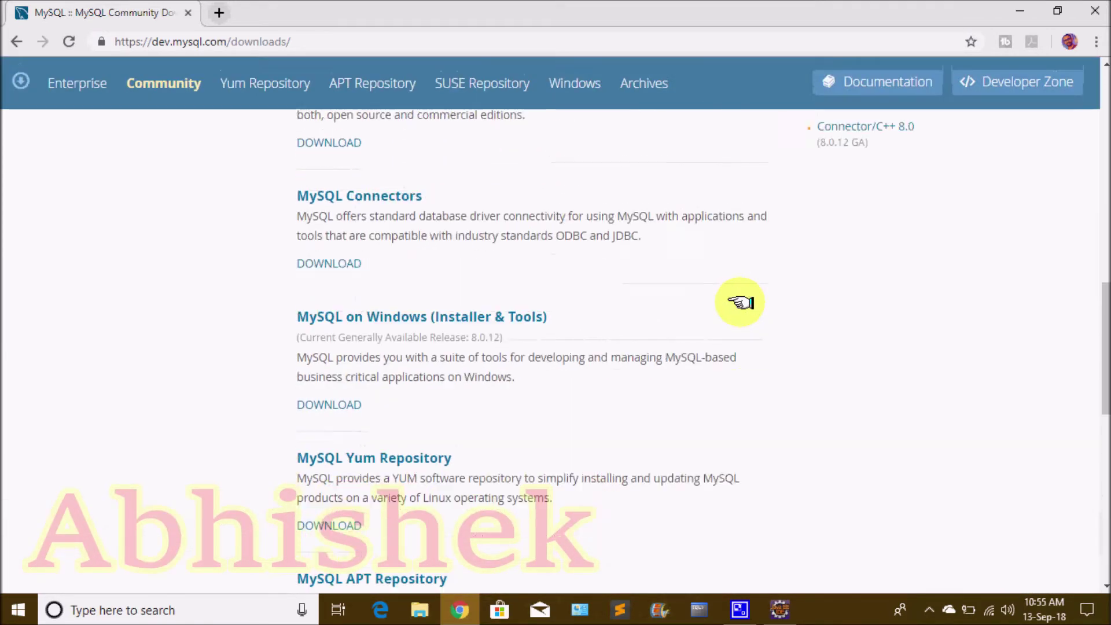
pyautogui.scroll(1, 741, 302)
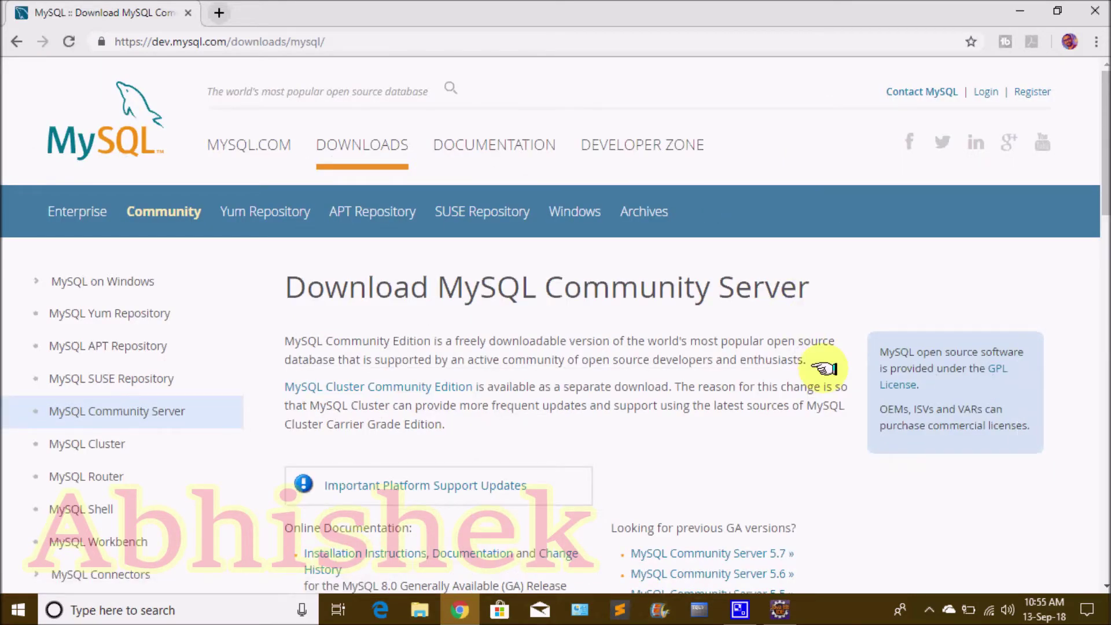
pyautogui.scroll(-7, 825, 368)
pyautogui.scroll(-6, 824, 368)
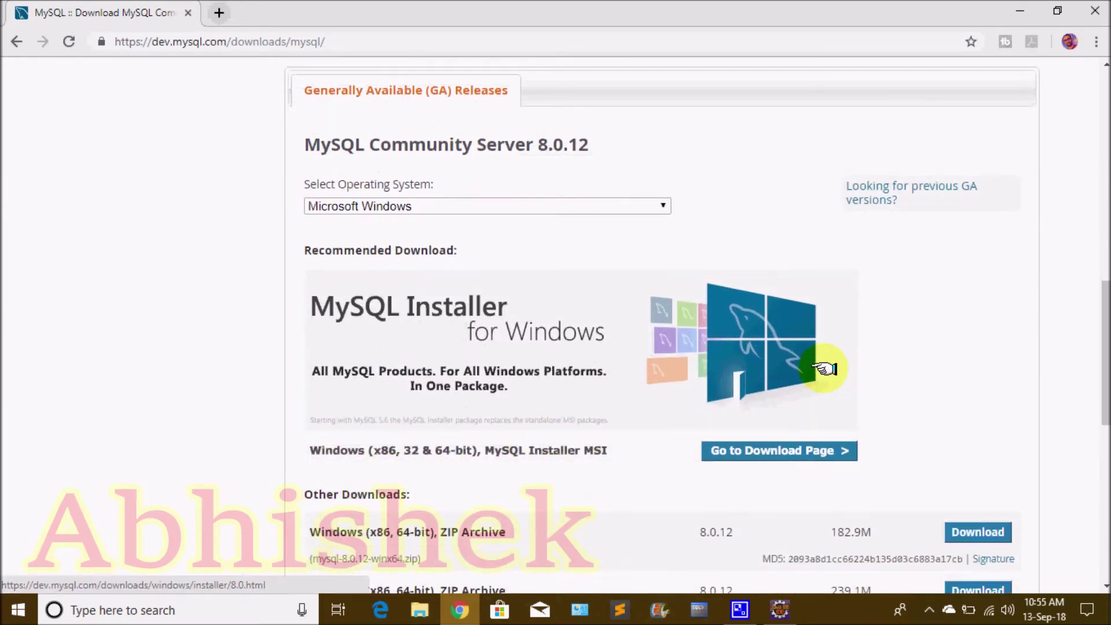
pyautogui.moveTo(593, 145); pyautogui.dragTo(319, 147)
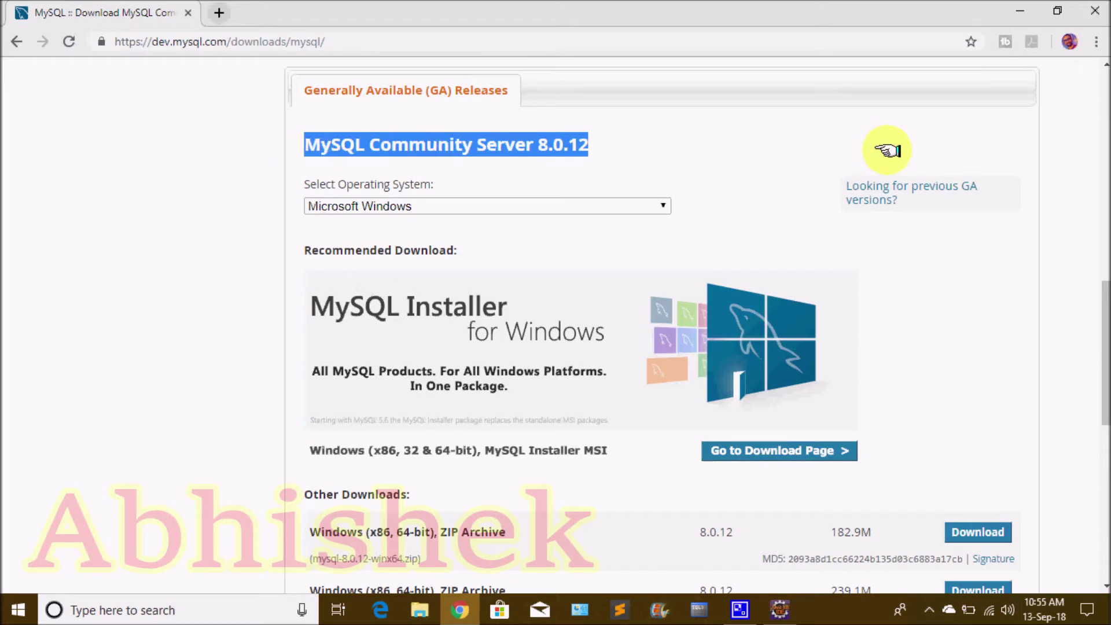
pyautogui.moveTo(326, 184); pyautogui.dragTo(454, 213)
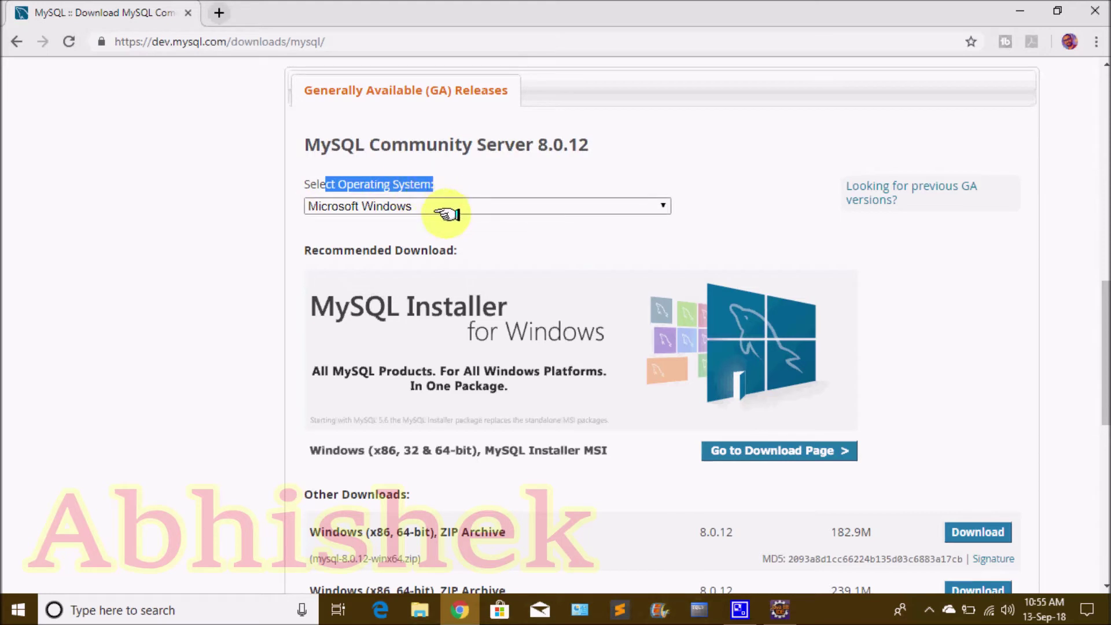
pyautogui.click(471, 212)
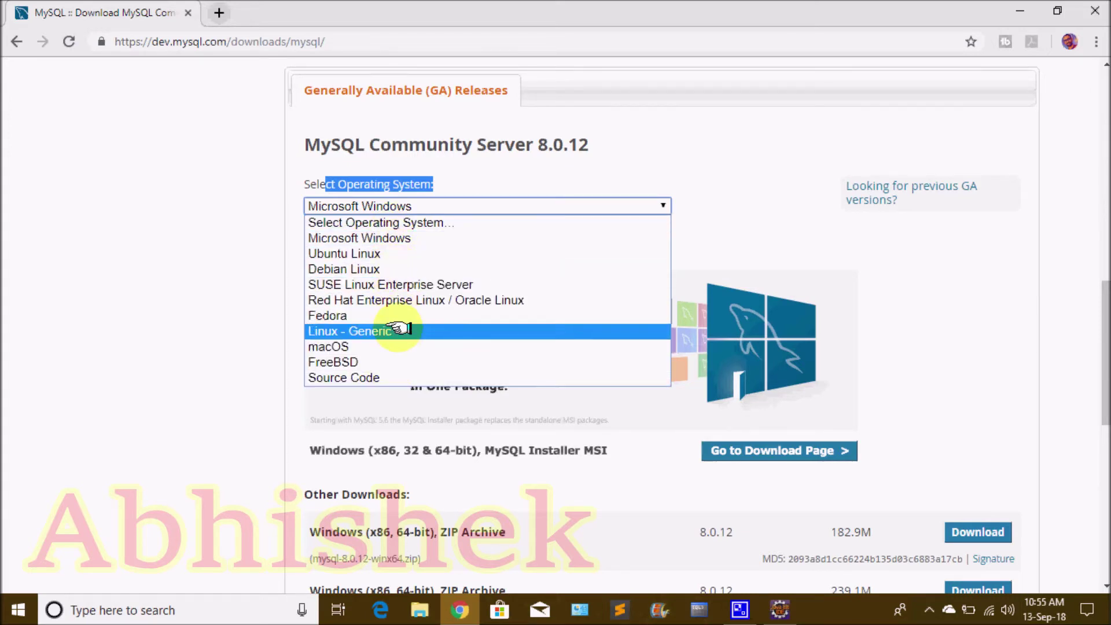
pyautogui.click(405, 238)
pyautogui.click(734, 178)
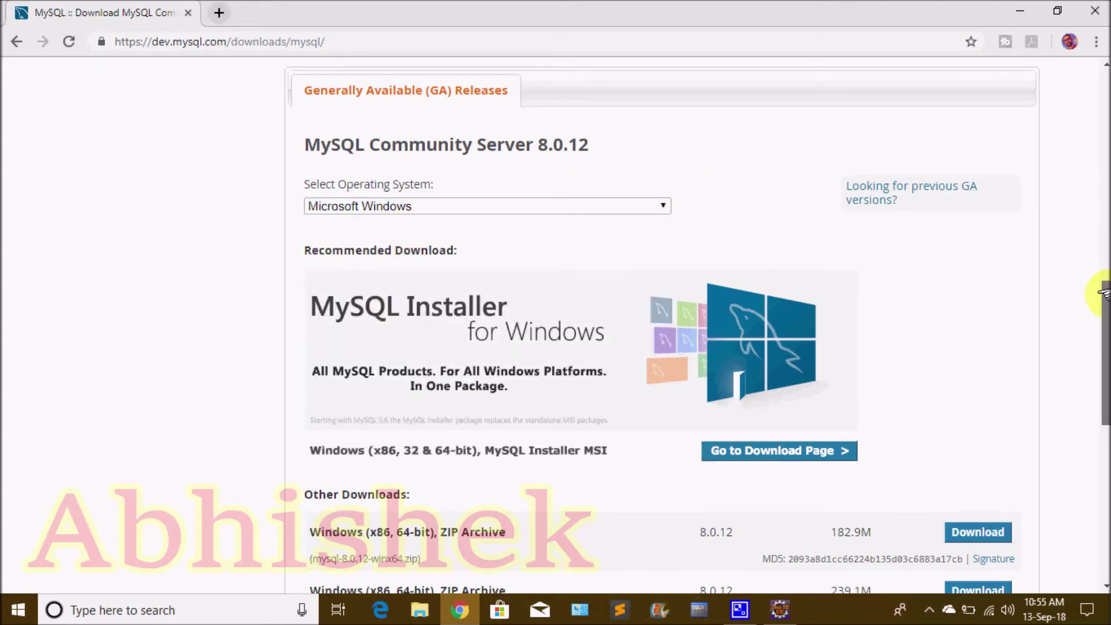
pyautogui.scroll(-2, 1099, 293)
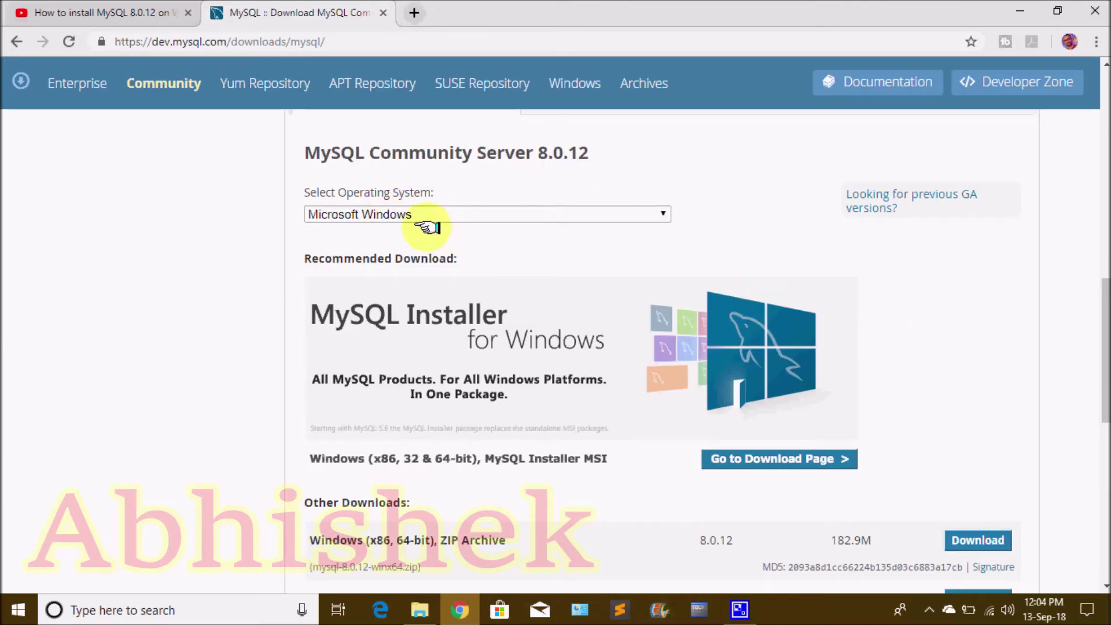
pyautogui.moveTo(1103, 297); pyautogui.dragTo(1104, 313)
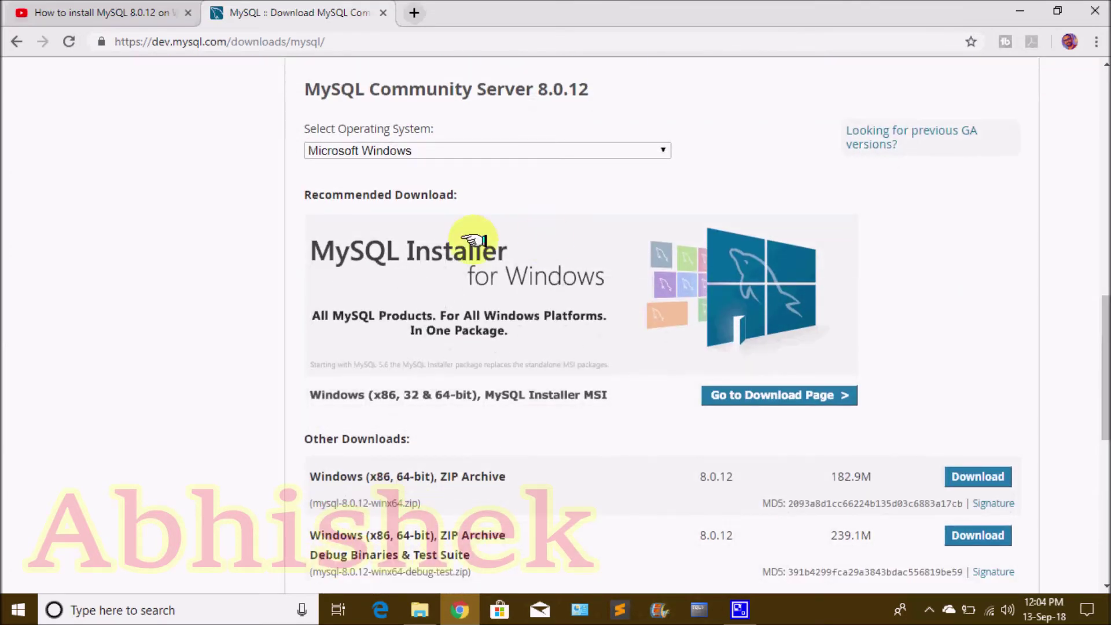
pyautogui.moveTo(312, 194); pyautogui.dragTo(501, 198)
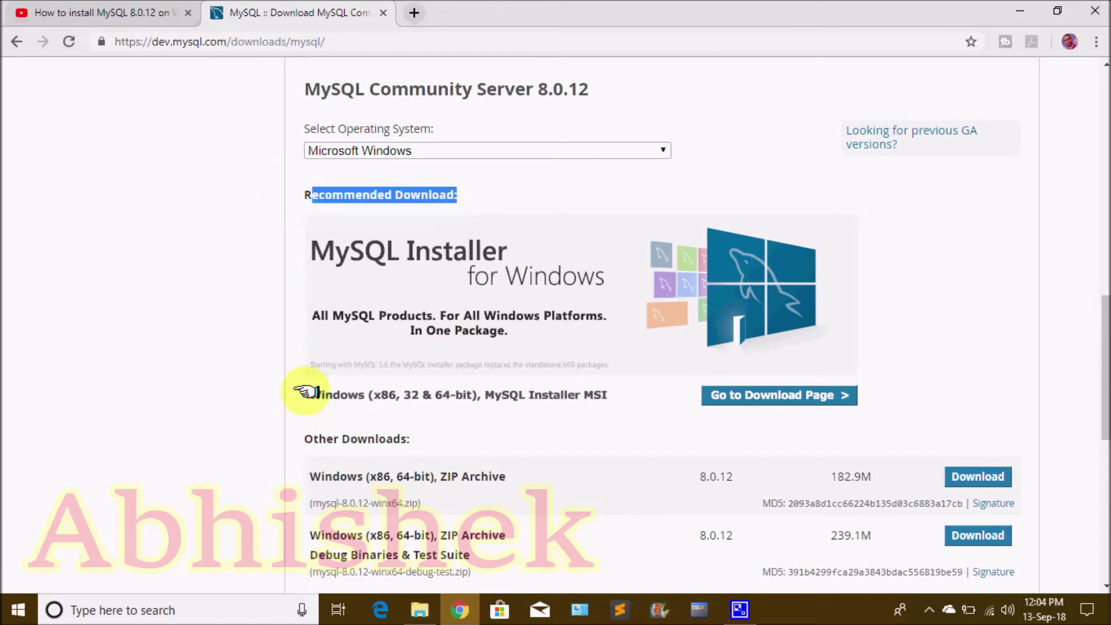
pyautogui.moveTo(308, 389); pyautogui.dragTo(397, 399)
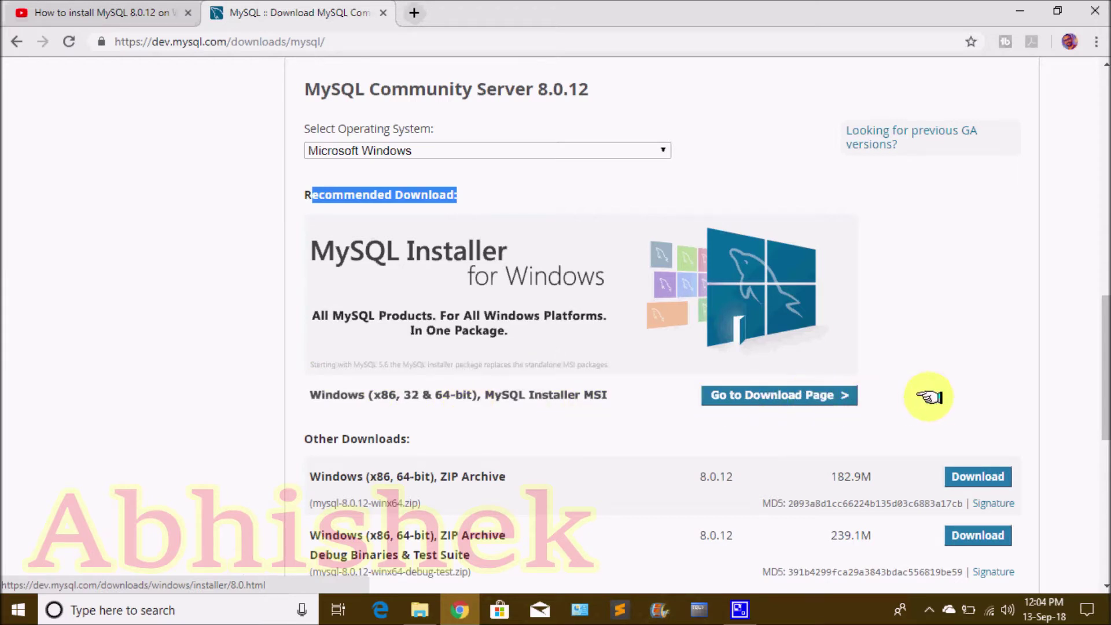
pyautogui.click(1067, 355)
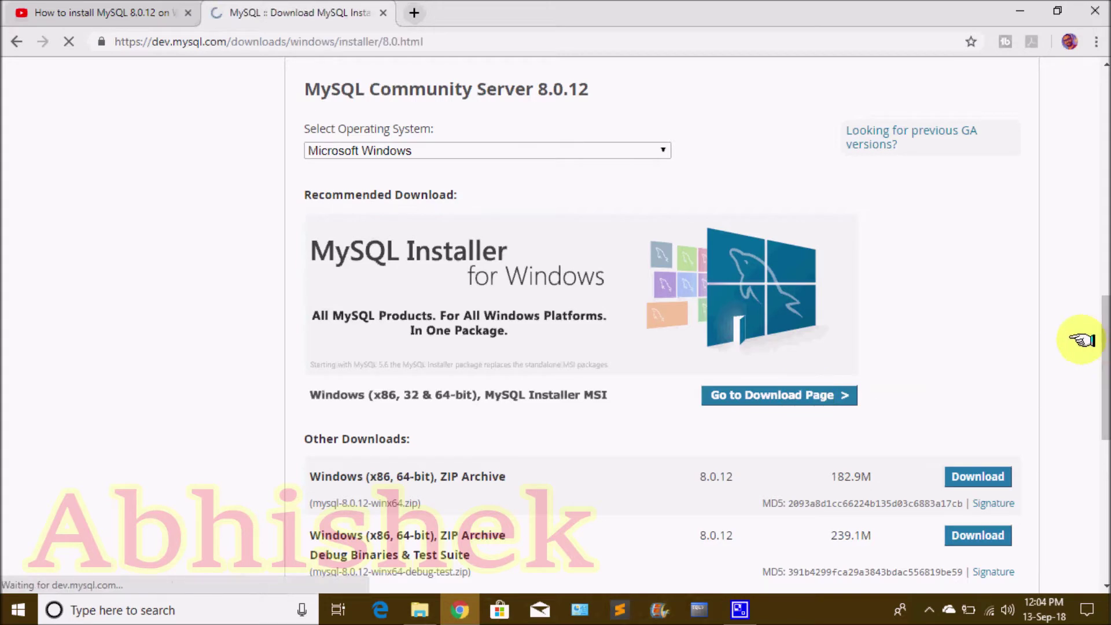
pyautogui.click(188, 12)
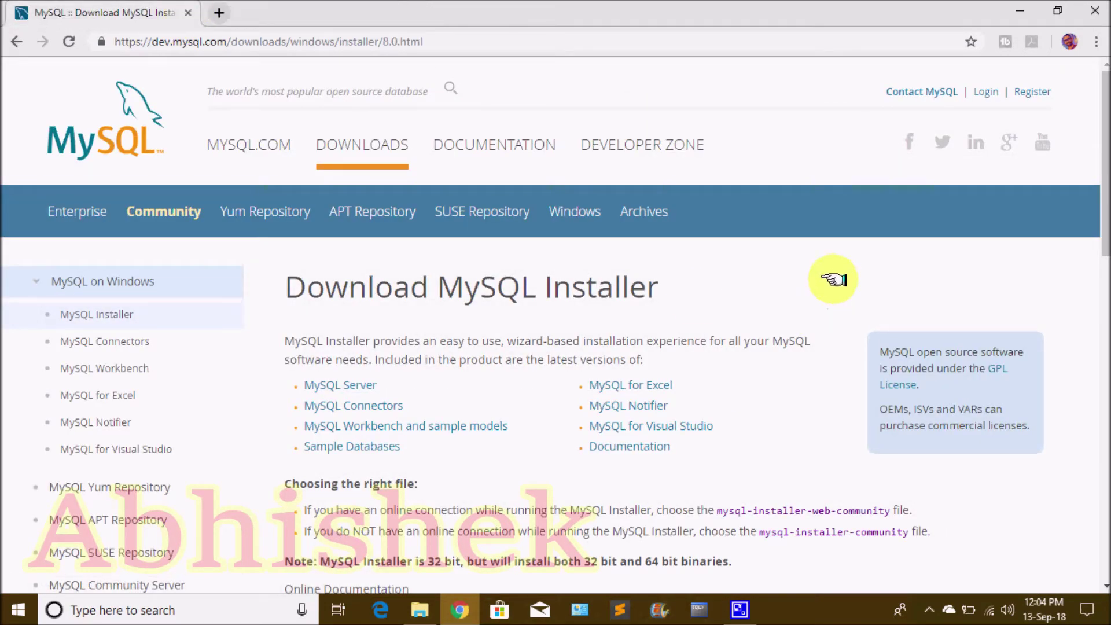
pyautogui.scroll(-8, 834, 280)
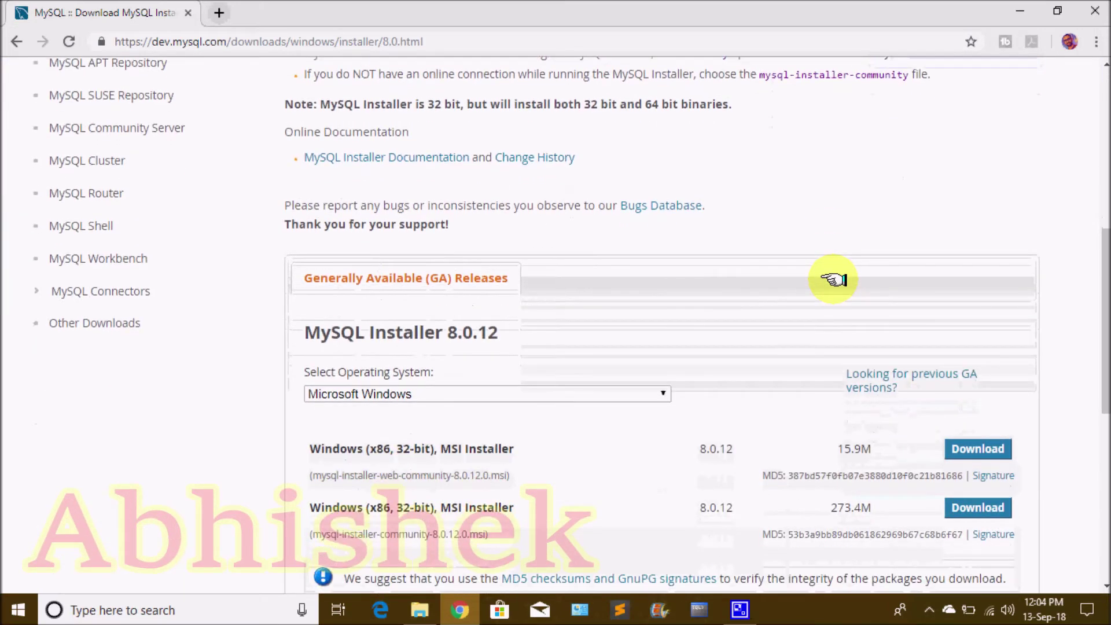
pyautogui.scroll(-1, 834, 280)
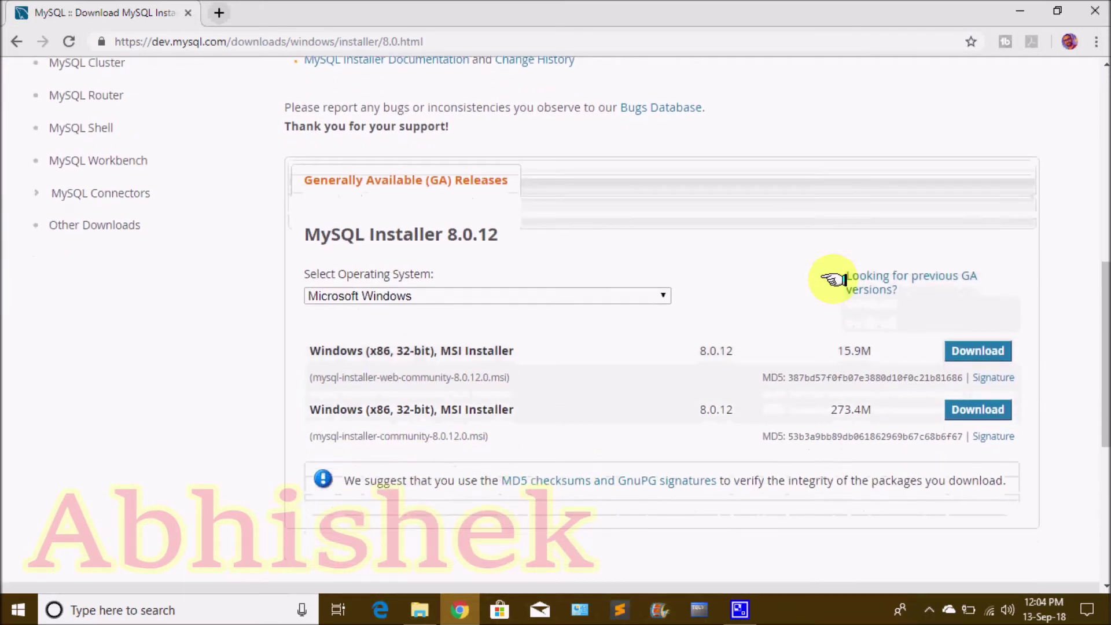
pyautogui.moveTo(836, 351); pyautogui.dragTo(886, 351)
pyautogui.moveTo(819, 409); pyautogui.dragTo(886, 409)
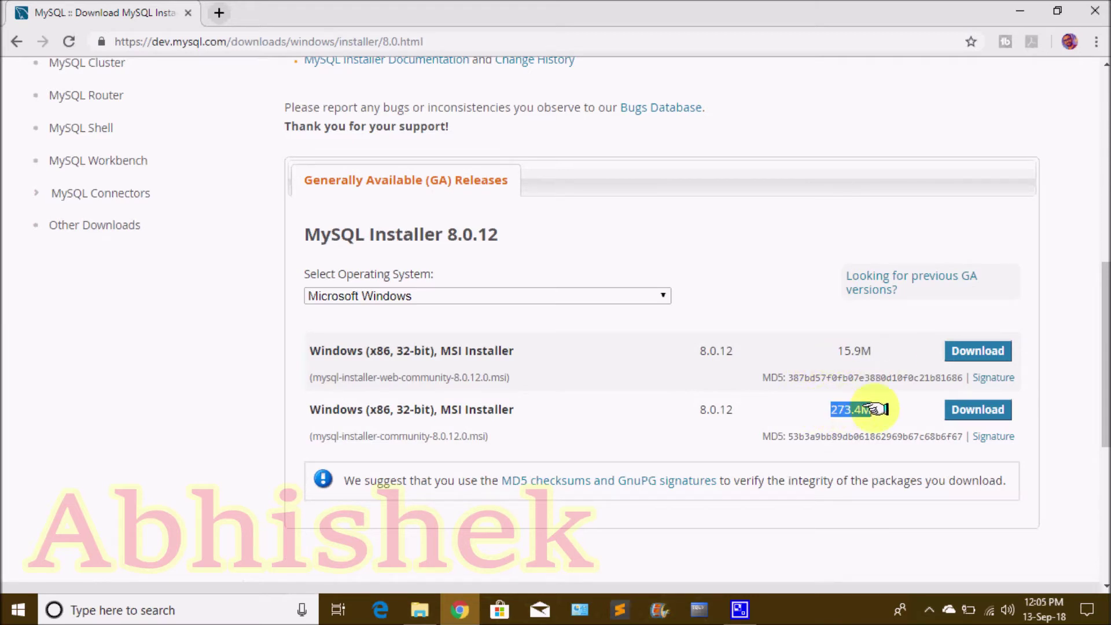
pyautogui.click(894, 408)
pyautogui.moveTo(818, 349); pyautogui.dragTo(886, 348)
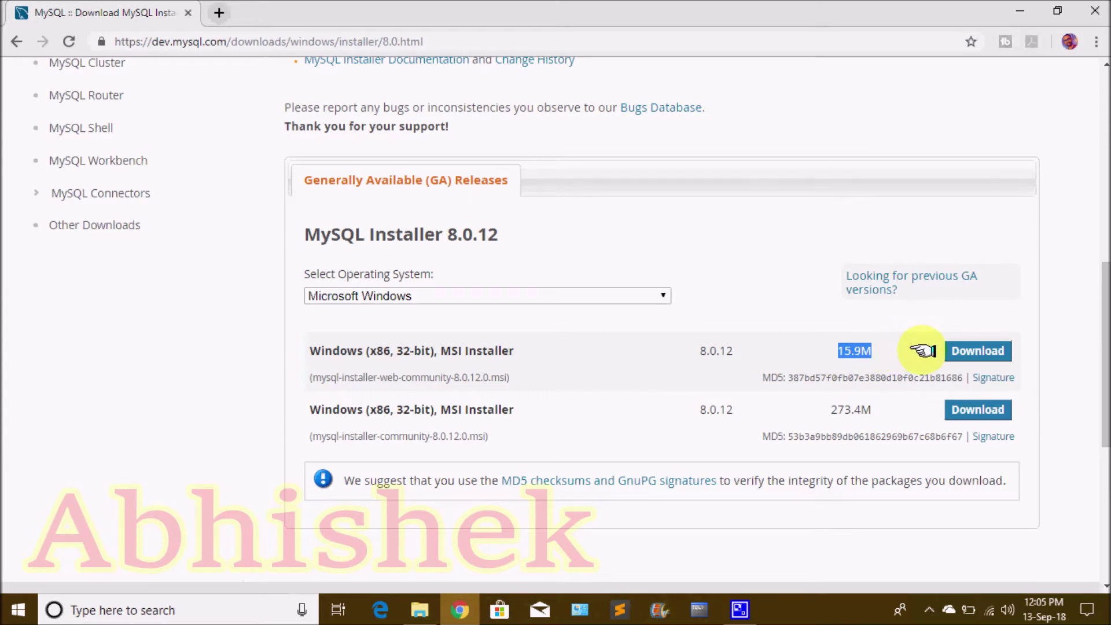
pyautogui.moveTo(819, 409); pyautogui.dragTo(905, 413)
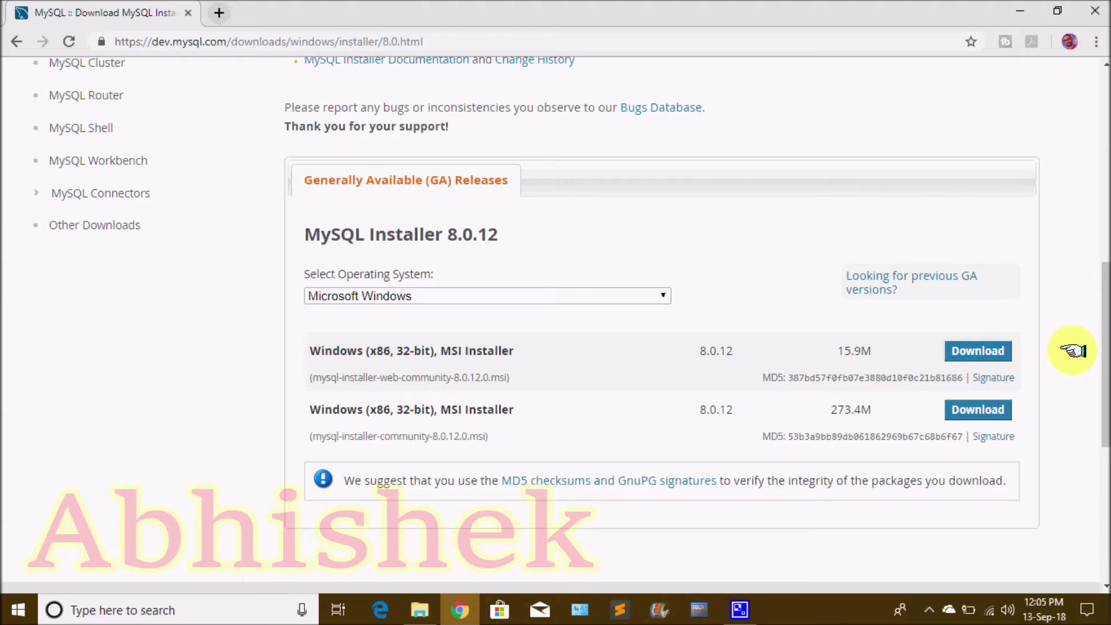
pyautogui.click(986, 347)
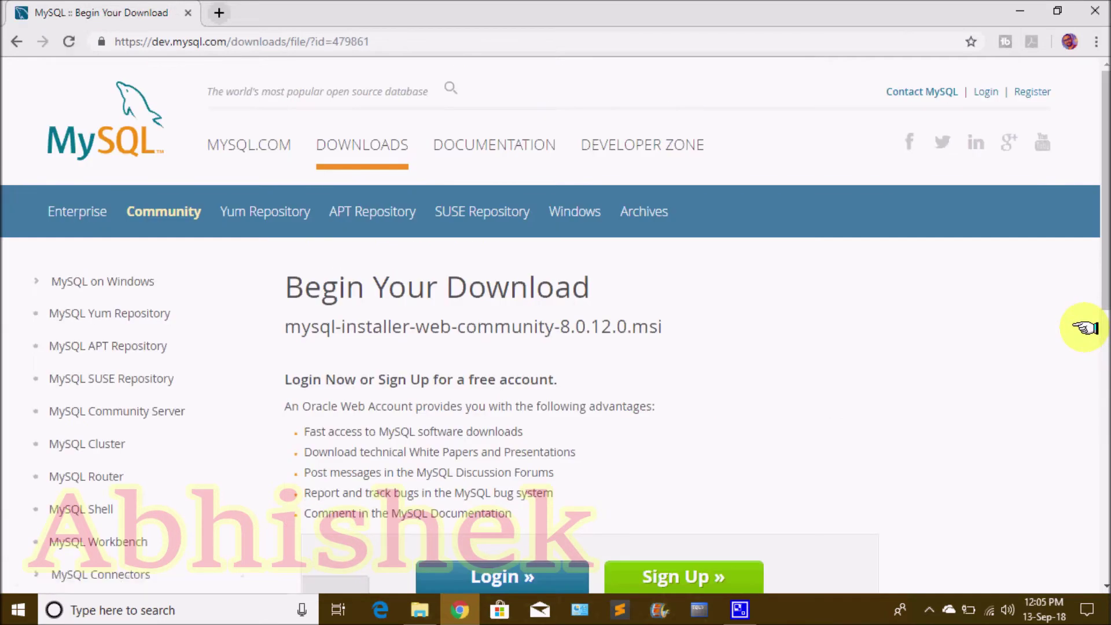
# Start the 15.9M web installer download without logging in and open Chrome's full downloads list
pyautogui.moveTo(1100, 210); pyautogui.dragTo(1104, 391)
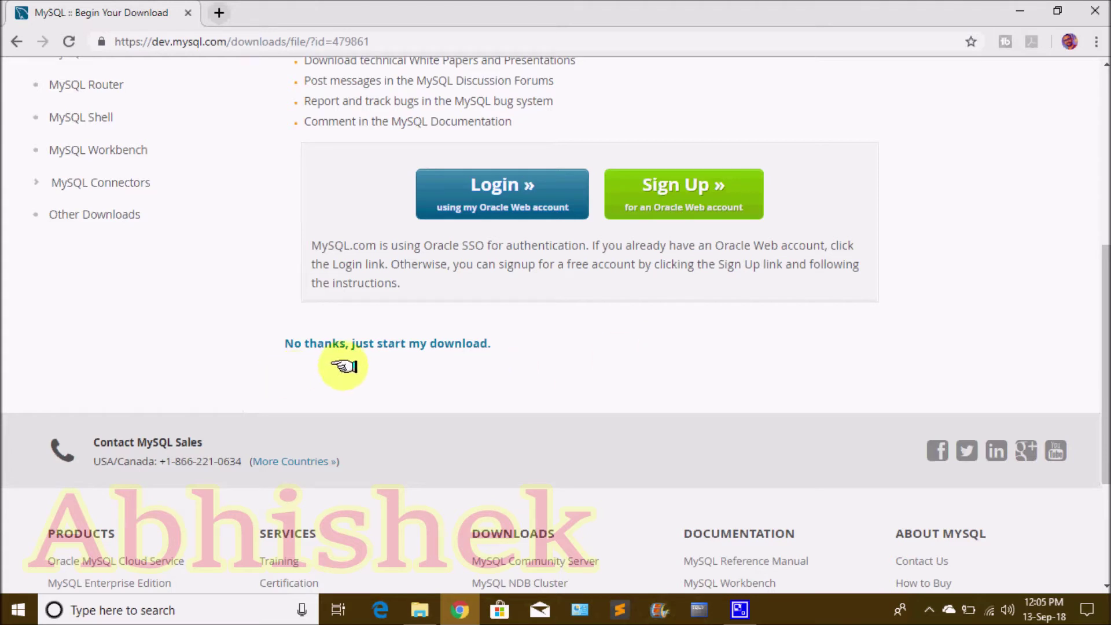
pyautogui.click(438, 341)
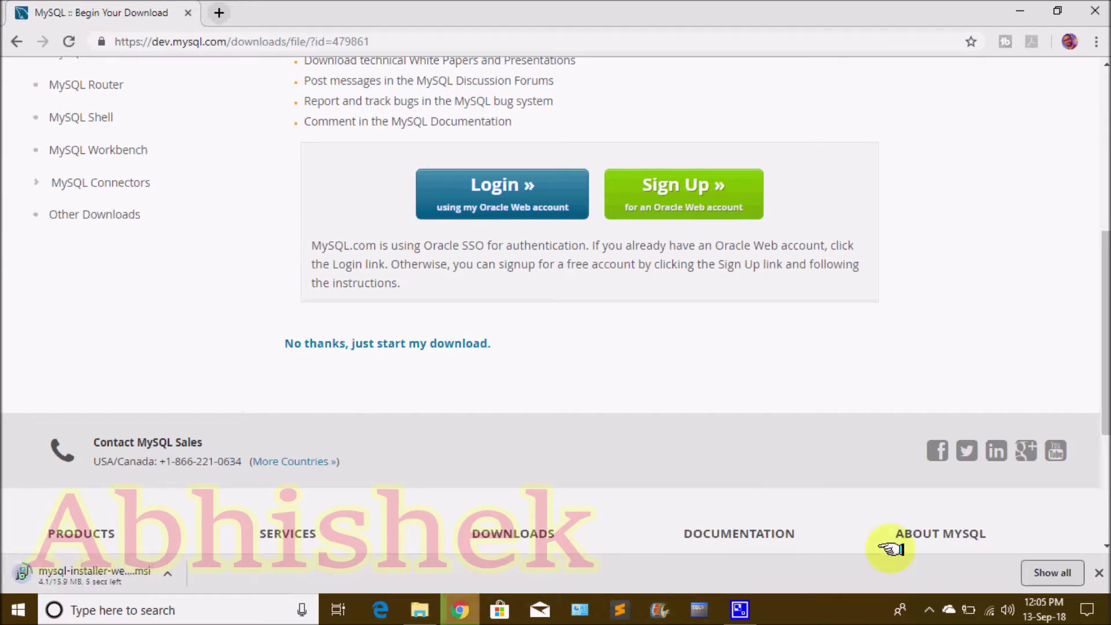
pyautogui.click(1051, 573)
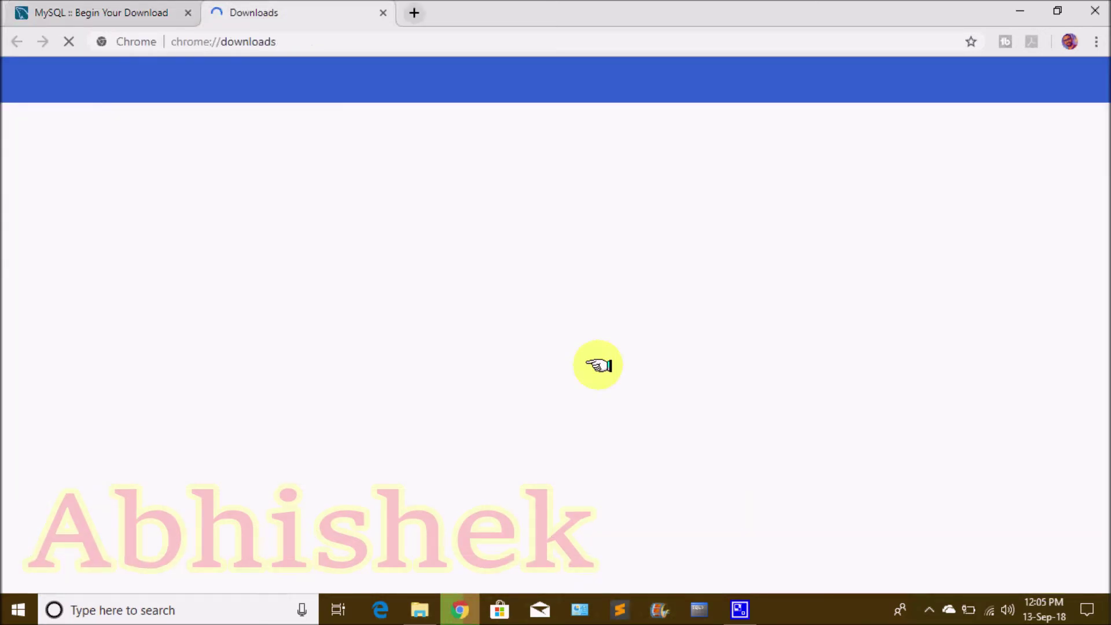
# Close the MySQL download tab and remove the deleted zip entry from the downloads list
pyautogui.click(187, 13)
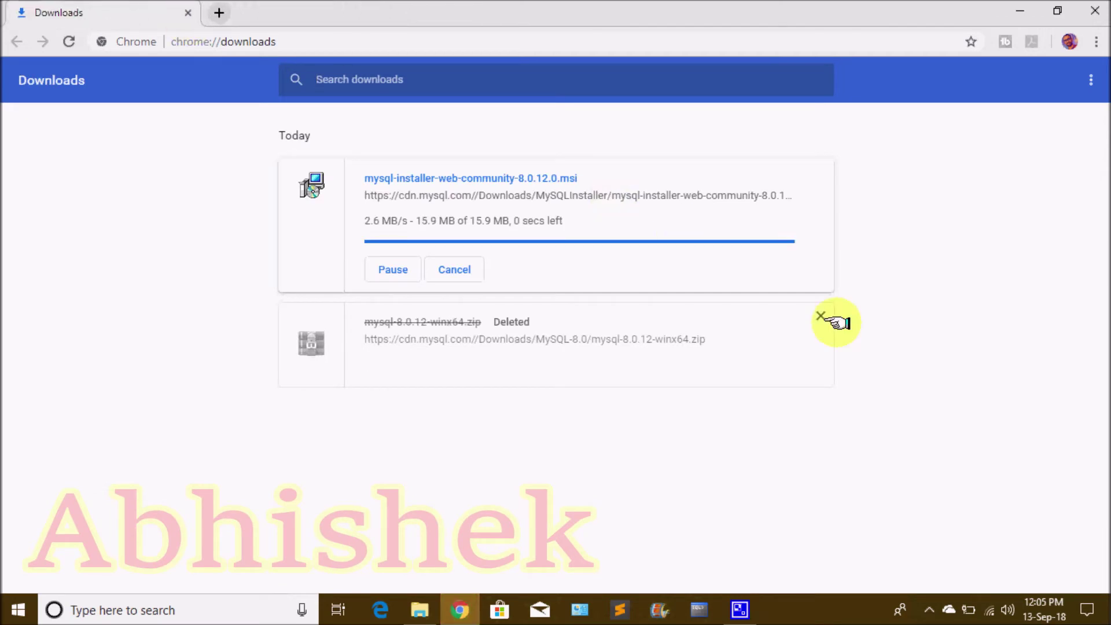
pyautogui.click(821, 316)
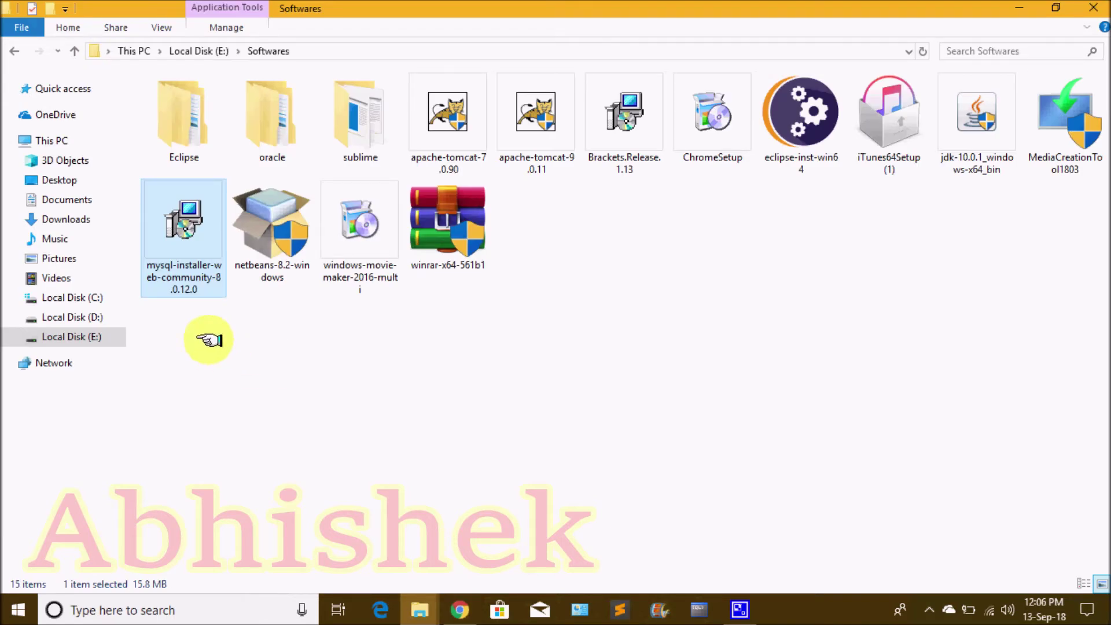
# Install mysql-installer-web-community-8.0.12.0 from its right-click menu and reveal the desktop
pyautogui.rightClick(205, 262)
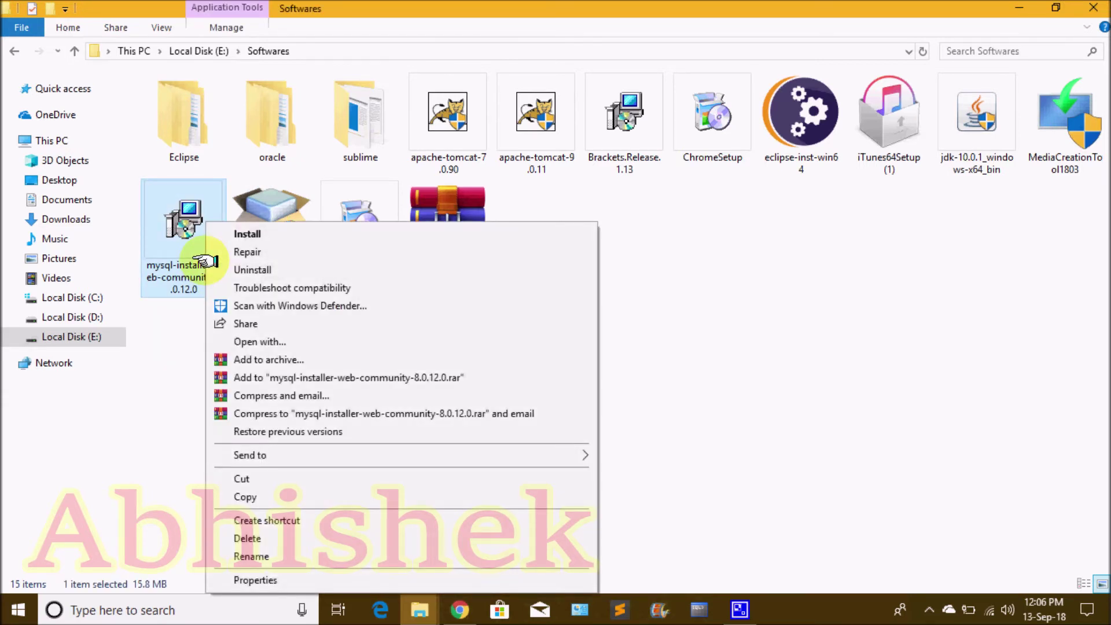
pyautogui.click(276, 233)
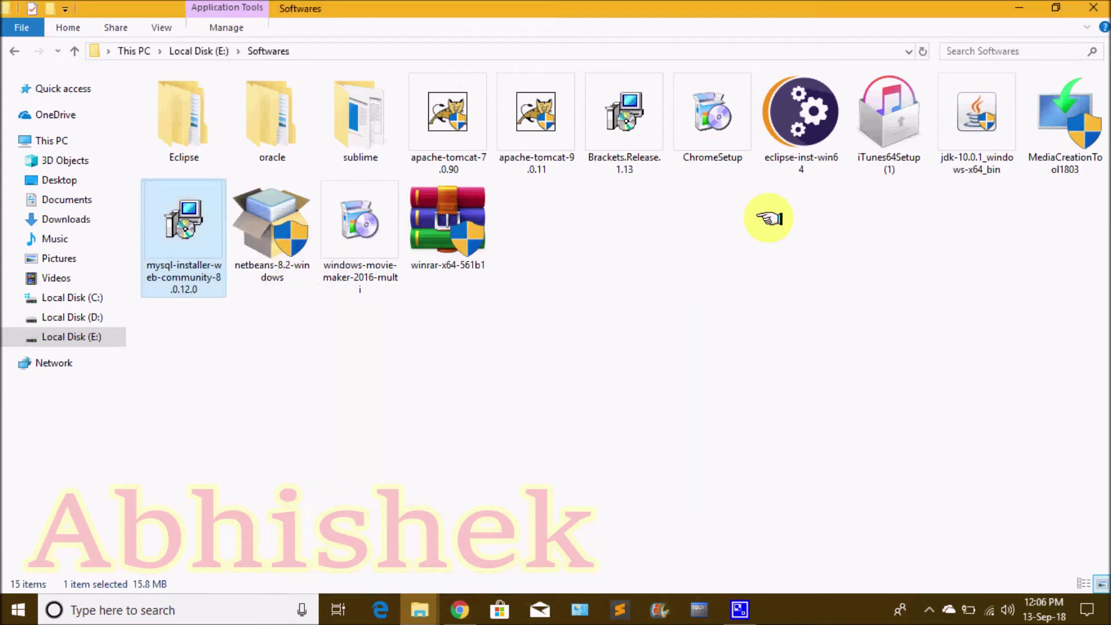
pyautogui.press('super+d')
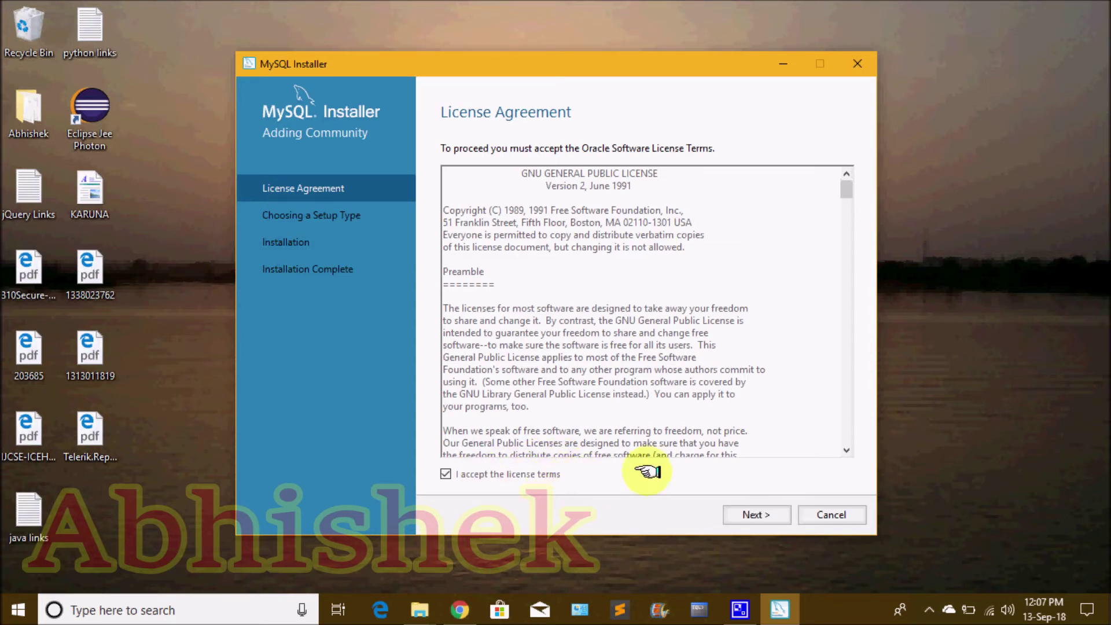
# Continue past the accepted license and keep the Developer Default setup type
pyautogui.click(756, 515)
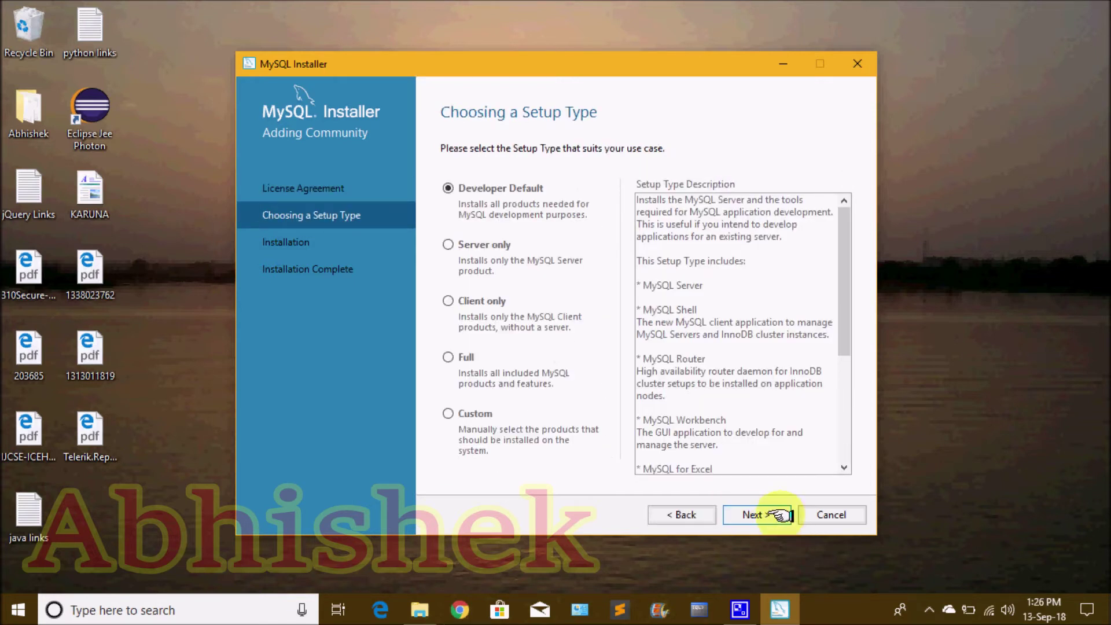
pyautogui.click(773, 515)
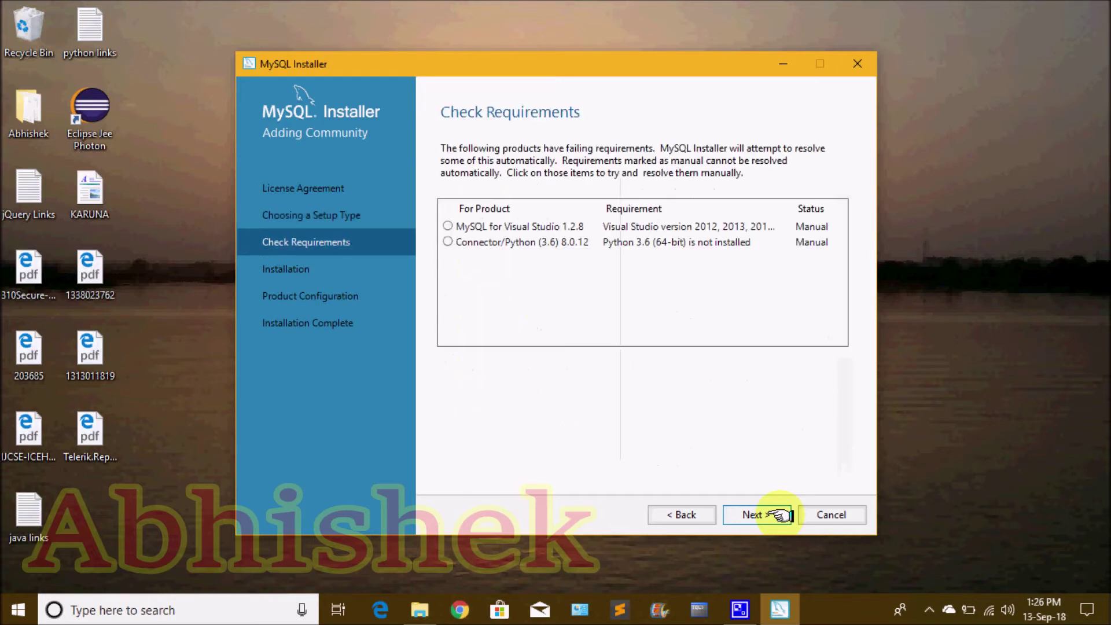
# Proceed despite the two unmet requirements and execute installation of the ten 8.0.12 products
pyautogui.click(772, 515)
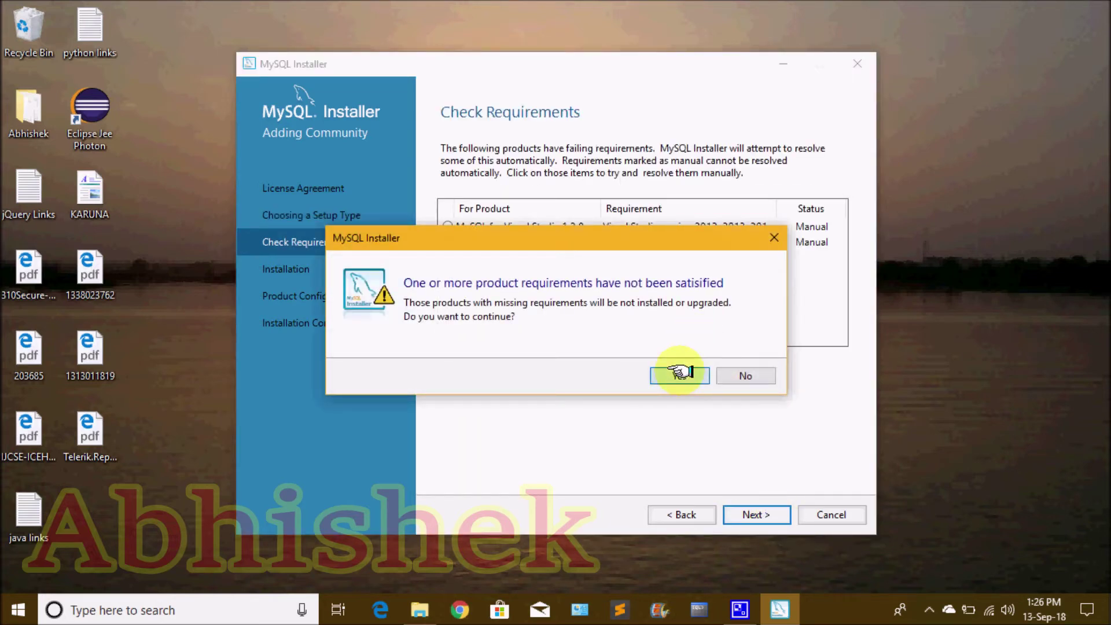
pyautogui.click(680, 372)
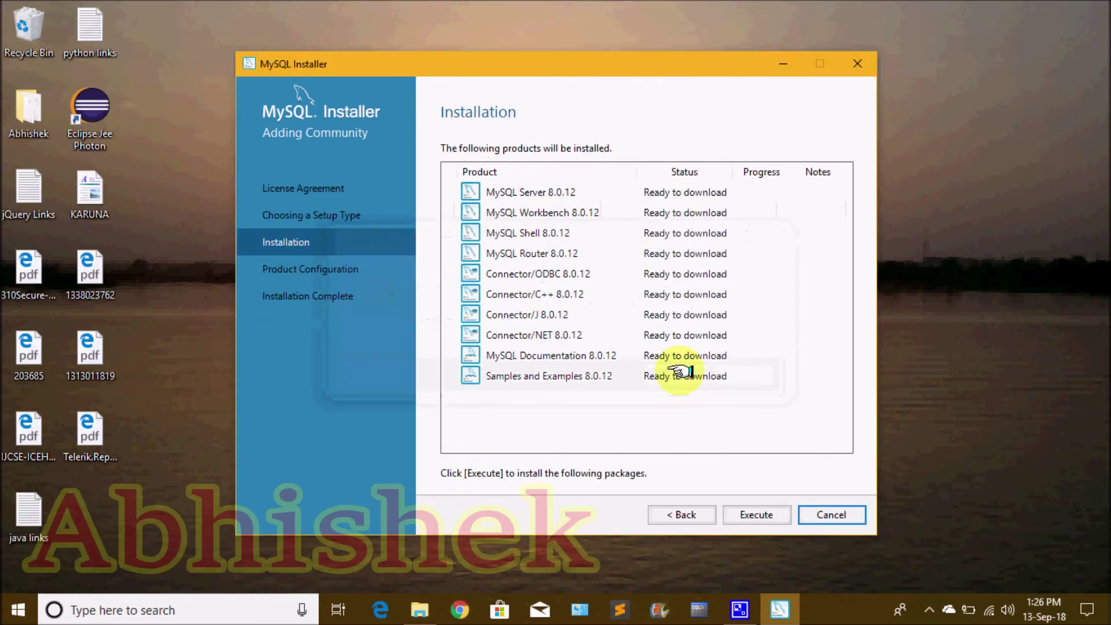
pyautogui.click(764, 515)
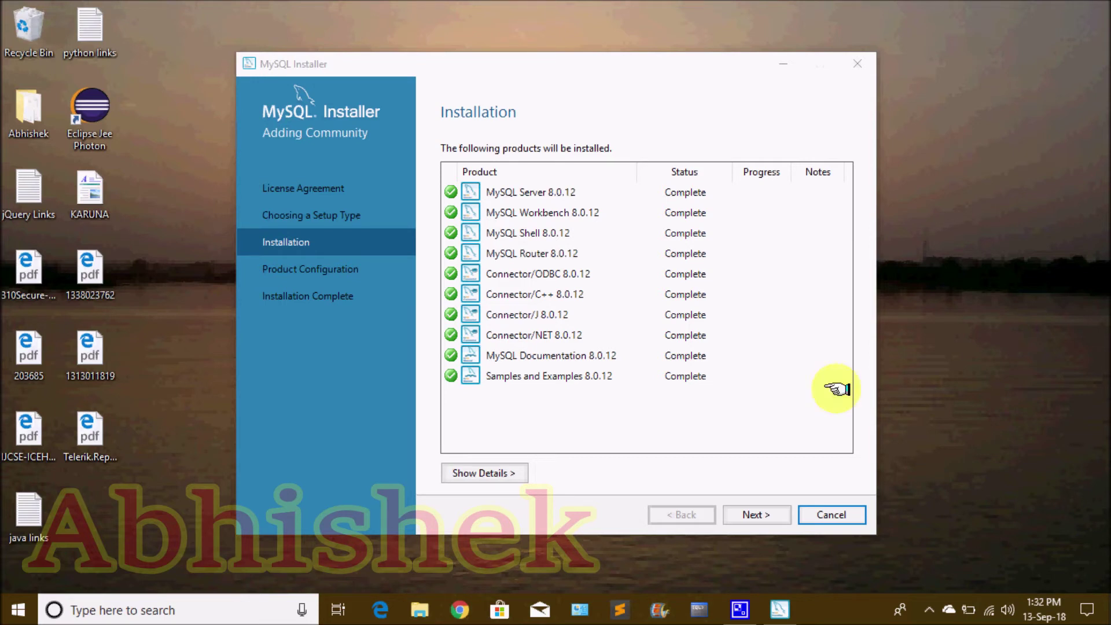
# Check the MySQL Server and Shell 8.0.12 entries, then begin configuring MySQL Server 8.0.12
pyautogui.click(691, 193)
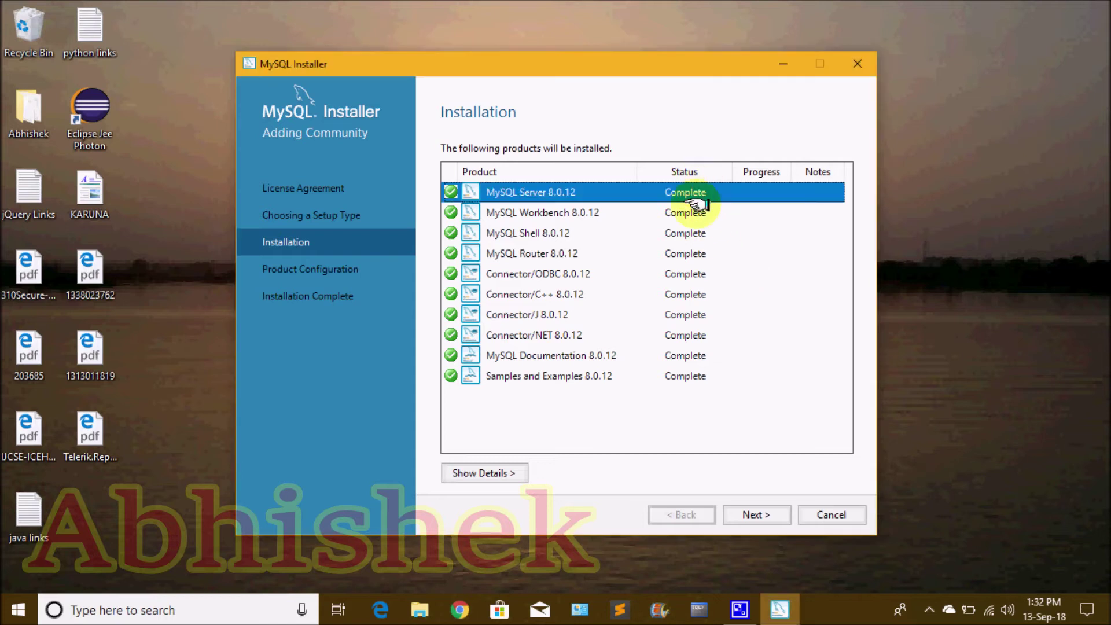
pyautogui.click(690, 234)
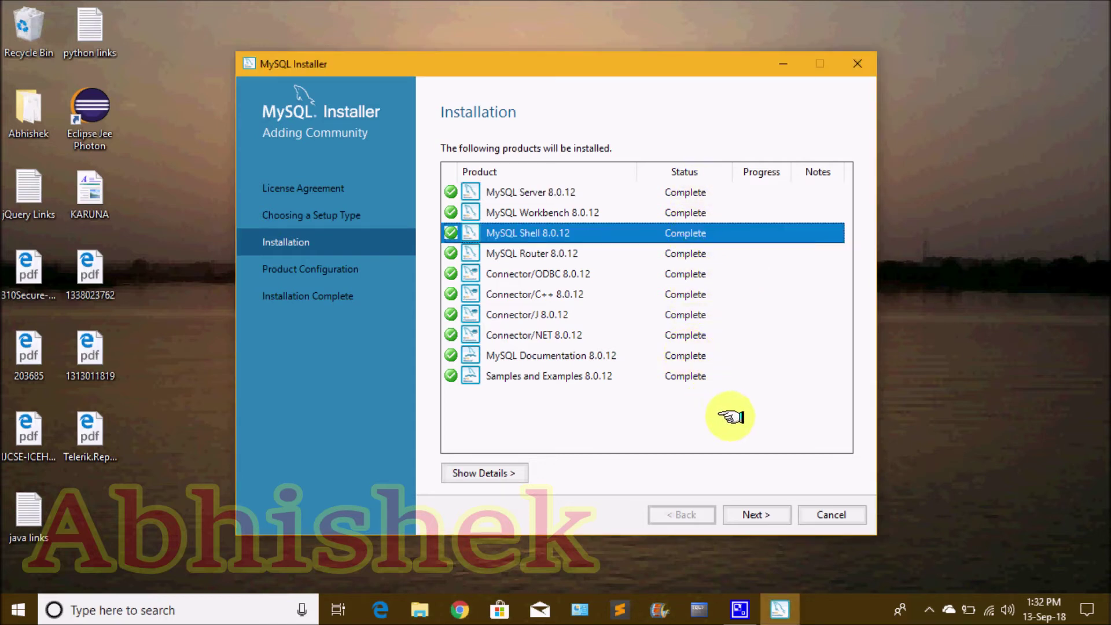
pyautogui.click(762, 514)
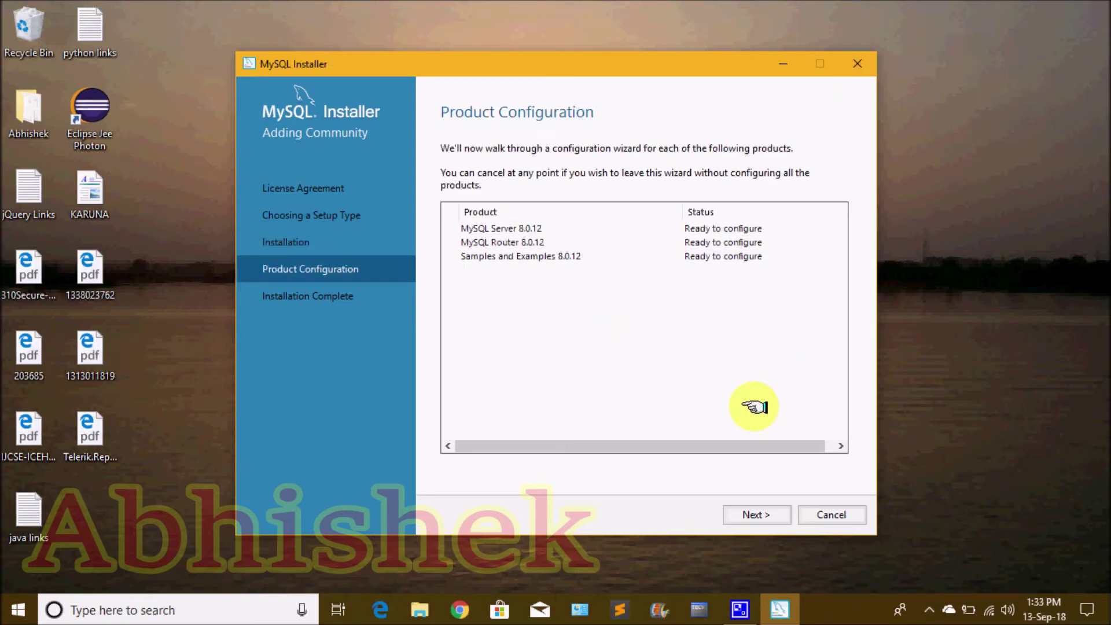
pyautogui.click(760, 514)
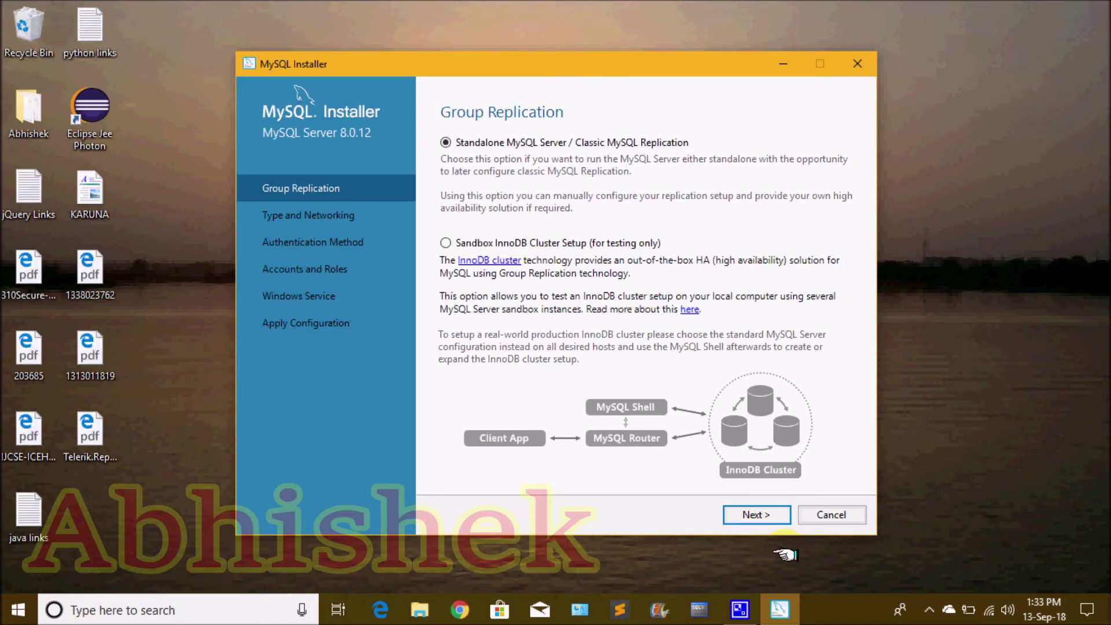
# Keep standalone mode, default type and networking (port 3306), and the default authentication method
pyautogui.click(767, 516)
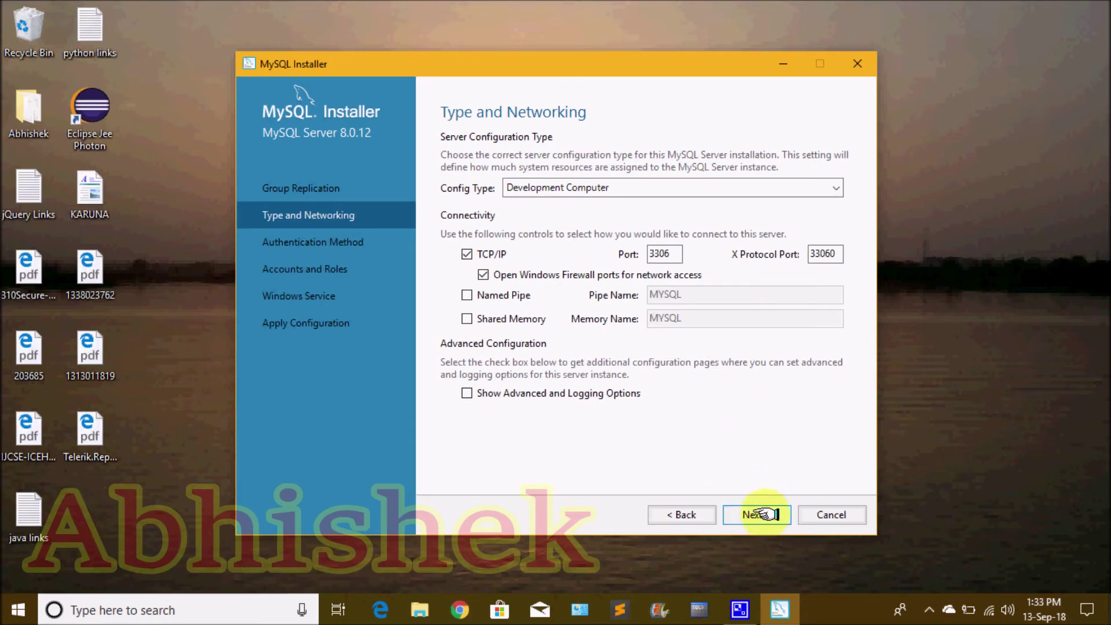
pyautogui.click(760, 514)
pyautogui.click(763, 515)
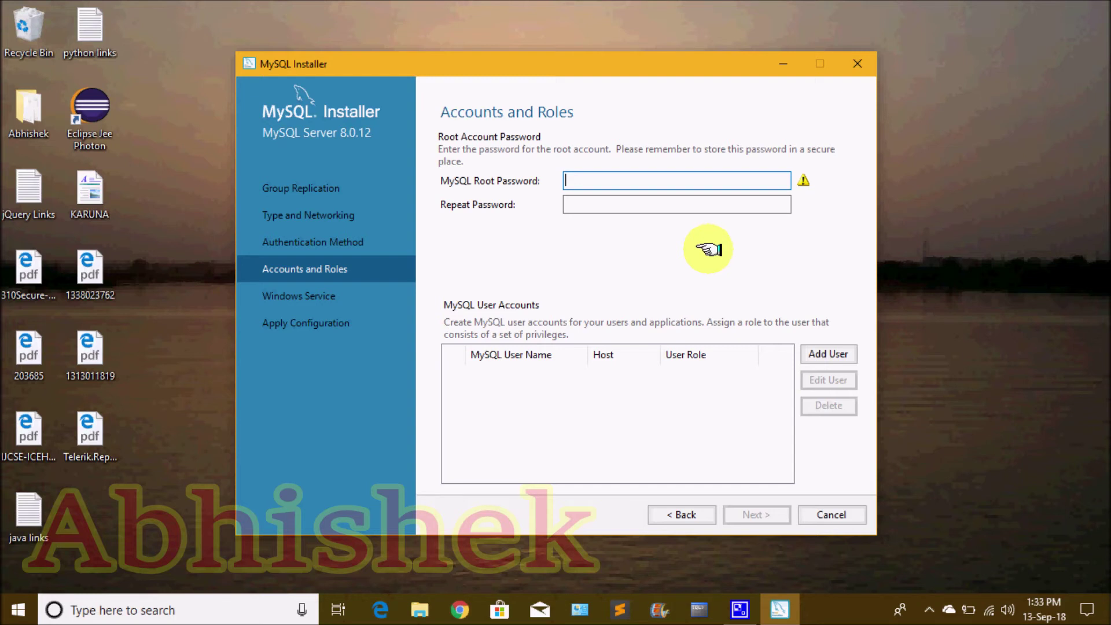
# Enter and confirm the root account password
pyautogui.write('•••••')
pyautogui.press('BackSpace')
pyautogui.press('BackSpace')
pyautogui.press('BackSpace')
pyautogui.press('BackSpace')
pyautogui.press('BackSpace')
pyautogui.write('••••')
pyautogui.press('Tab')
pyautogui.write('••••')
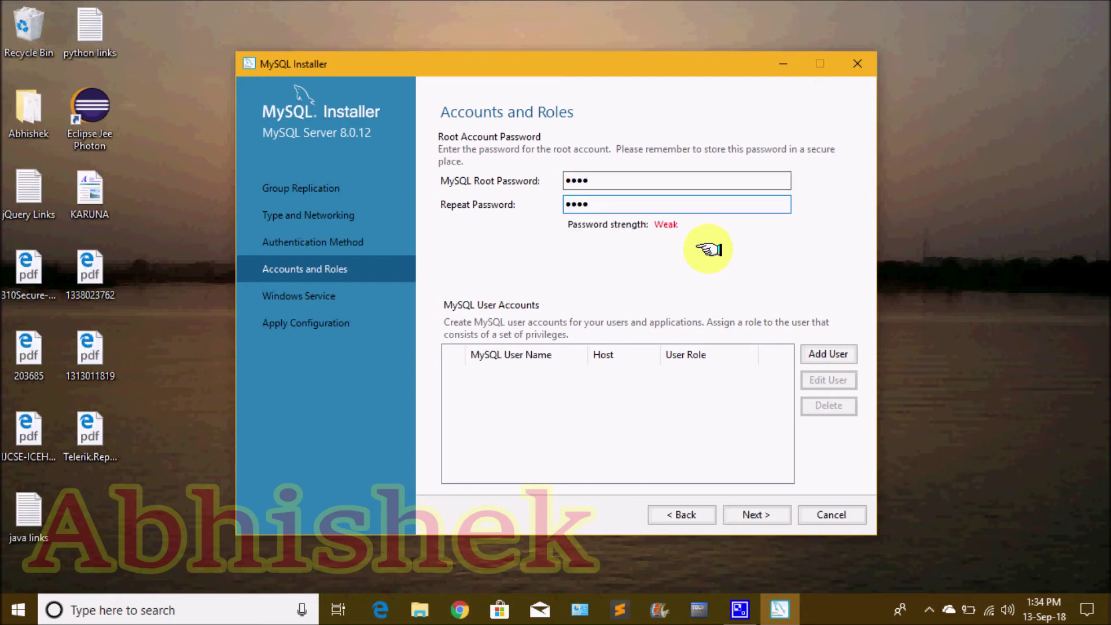
pyautogui.click(756, 518)
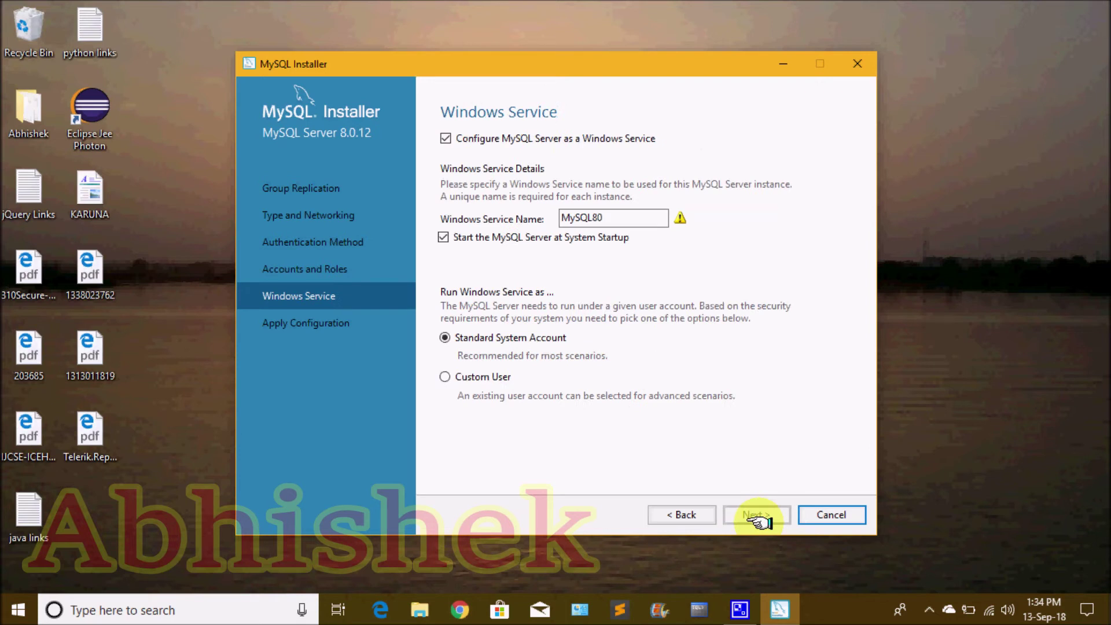
# Rename the Windows service to MySQL82
pyautogui.click(654, 220)
pyautogui.press('BackSpace')
pyautogui.write('2')
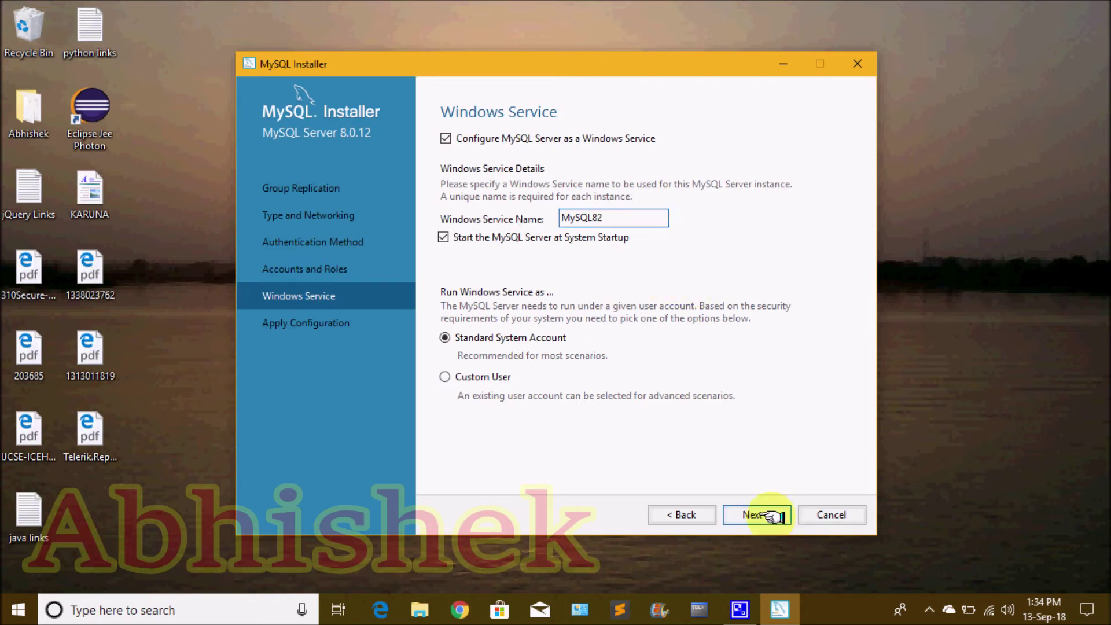
pyautogui.click(759, 515)
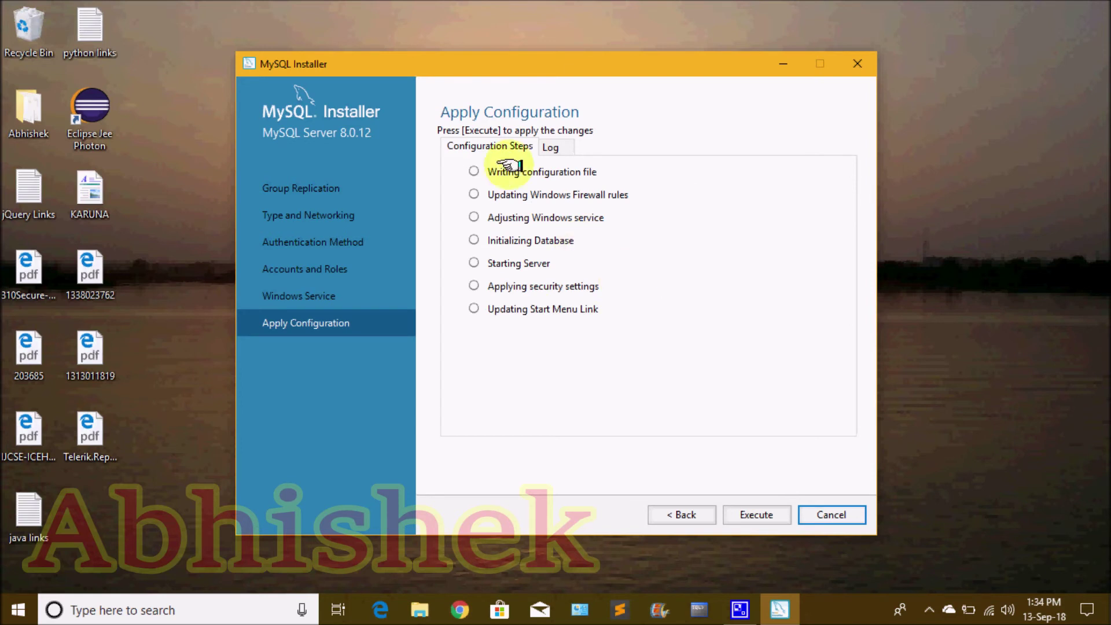
# Execute the Apply Configuration steps for MySQL Server 8.0.12 and finish back at the product list
pyautogui.click(759, 515)
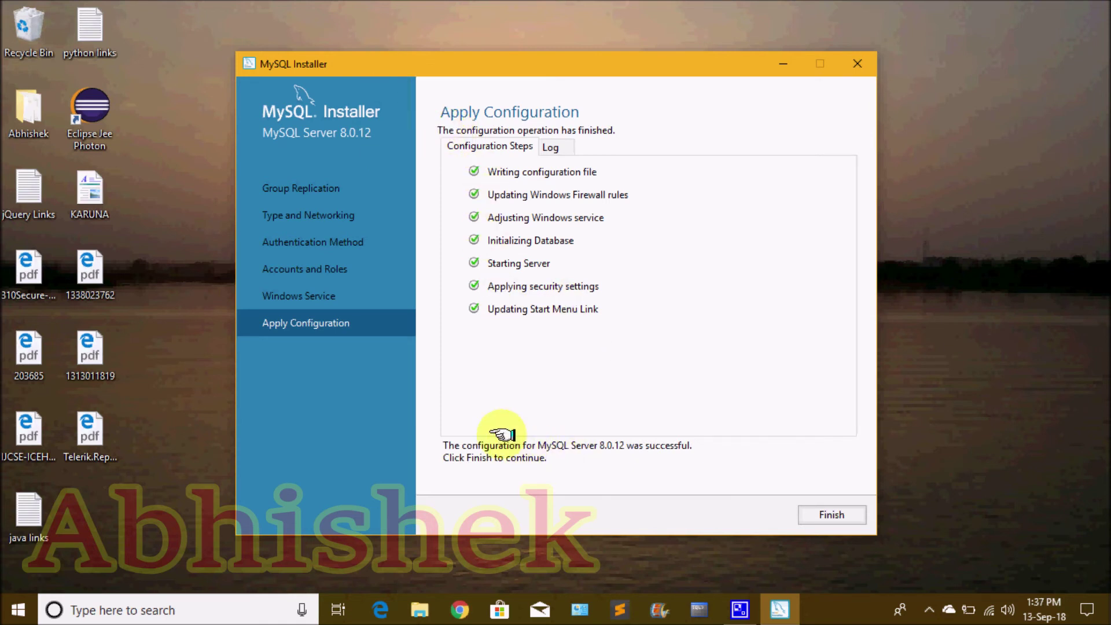
pyautogui.click(861, 516)
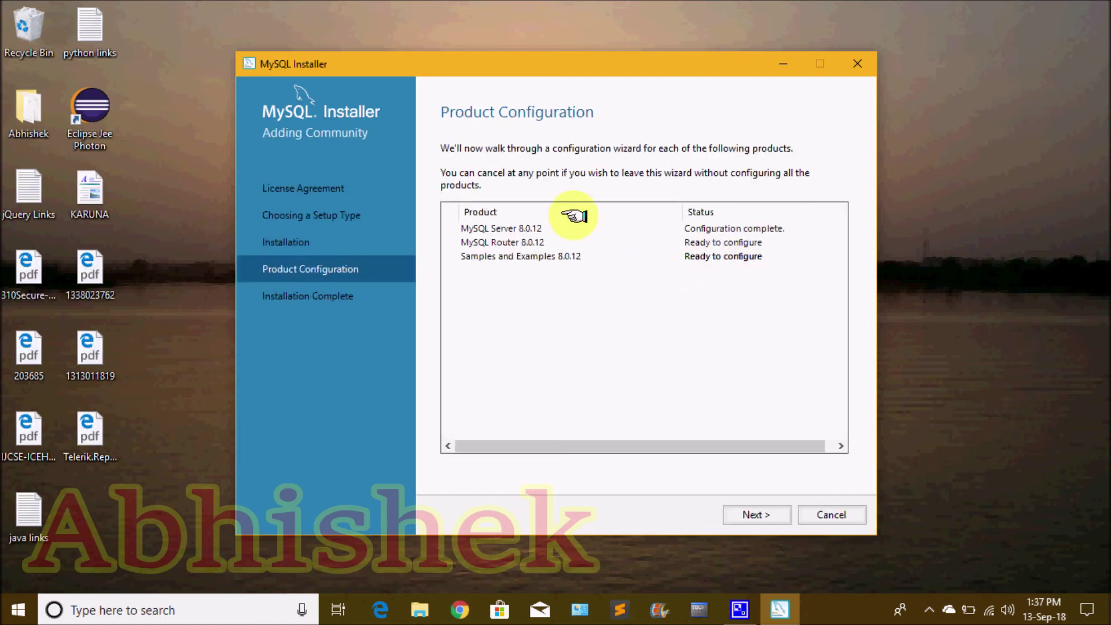
# Skip the MySQL Router configuration and move on to Samples and Examples
pyautogui.click(758, 515)
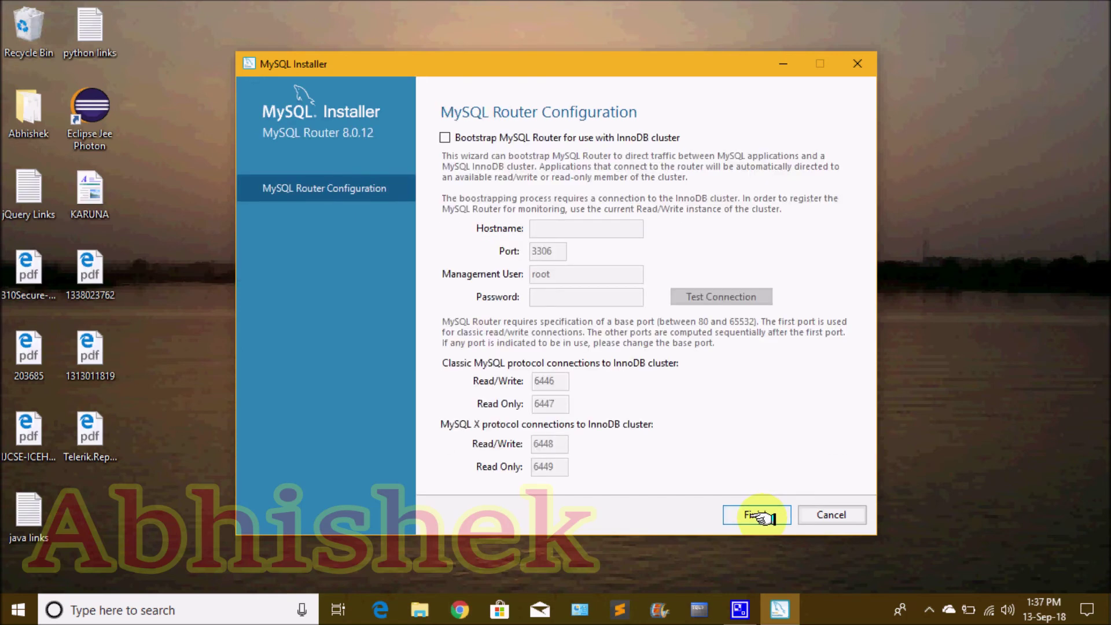
pyautogui.click(759, 516)
pyautogui.click(760, 515)
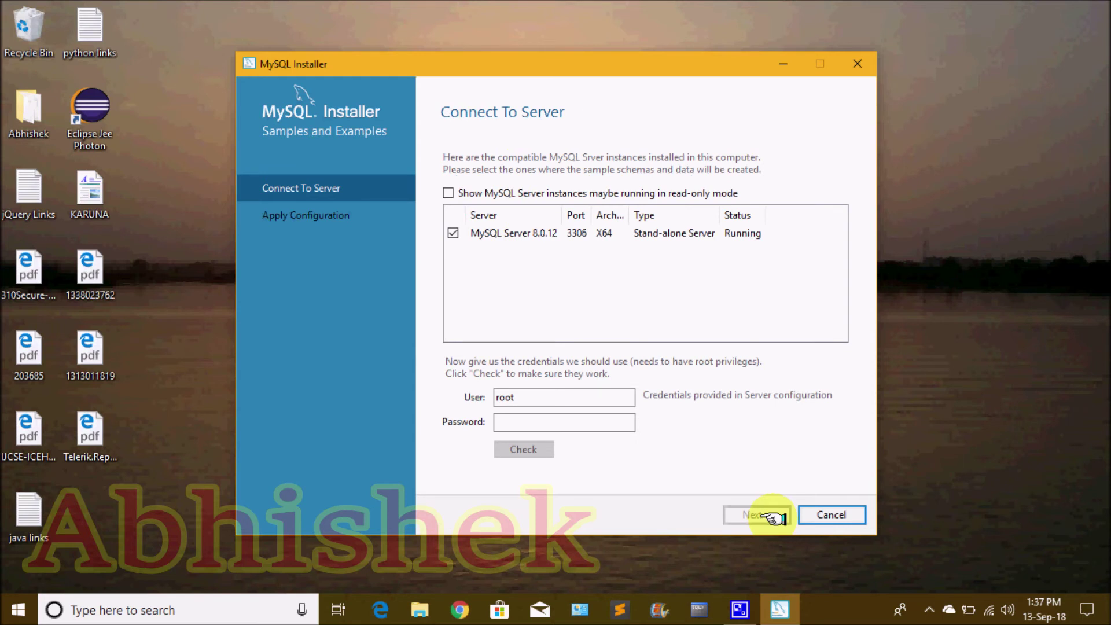
# Enter the root account password and verify the connection to MySQL Server 8.0.12
pyautogui.click(543, 417)
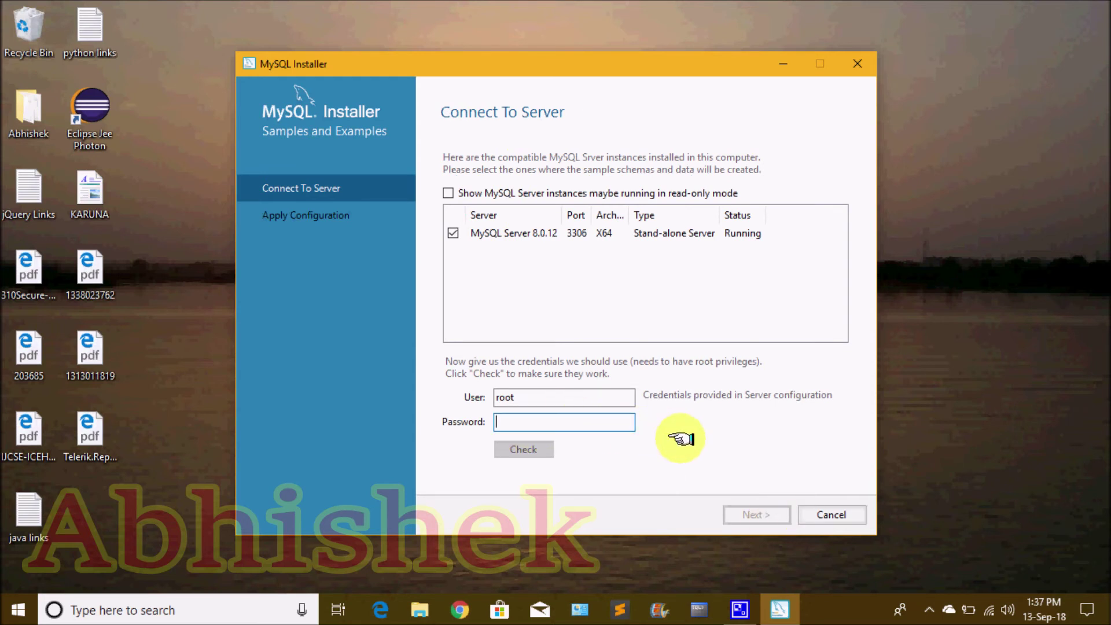
pyautogui.write('root')
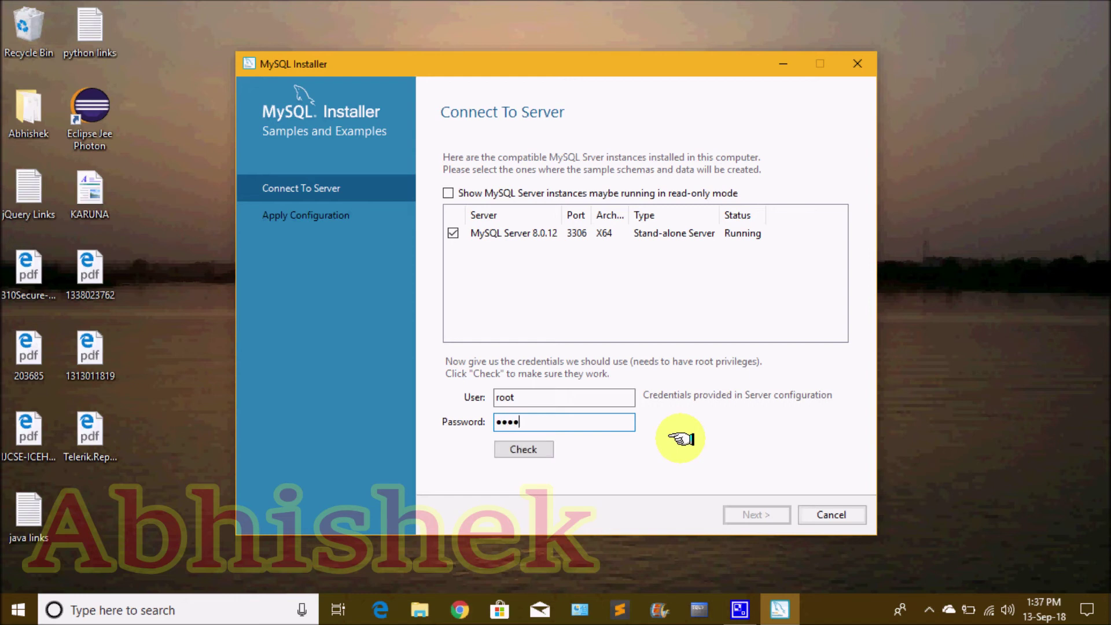
pyautogui.click(545, 449)
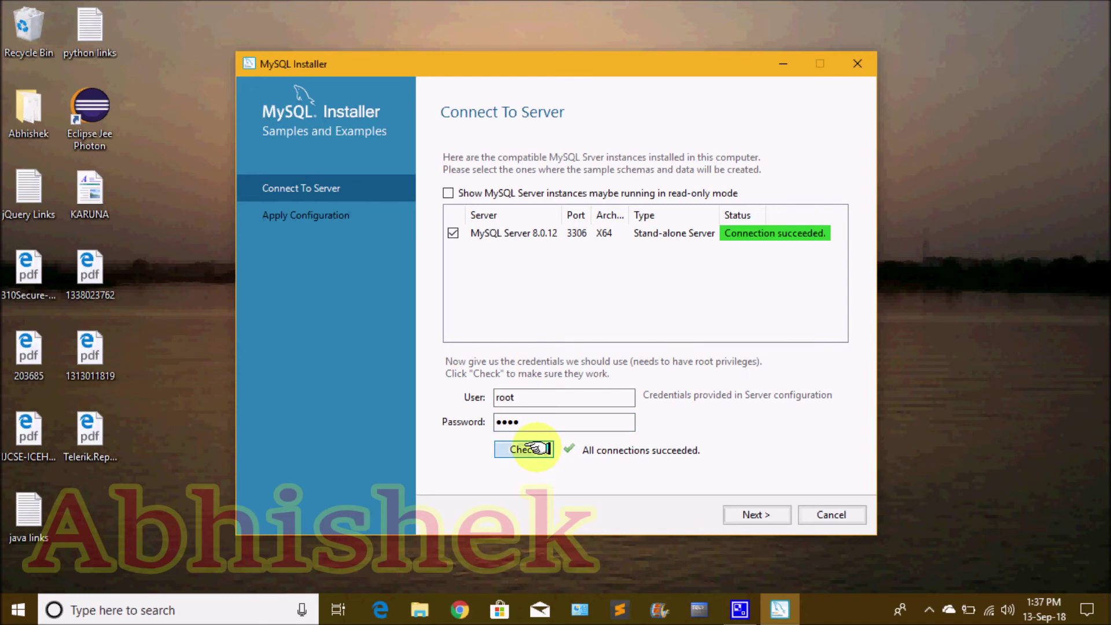
pyautogui.click(531, 421)
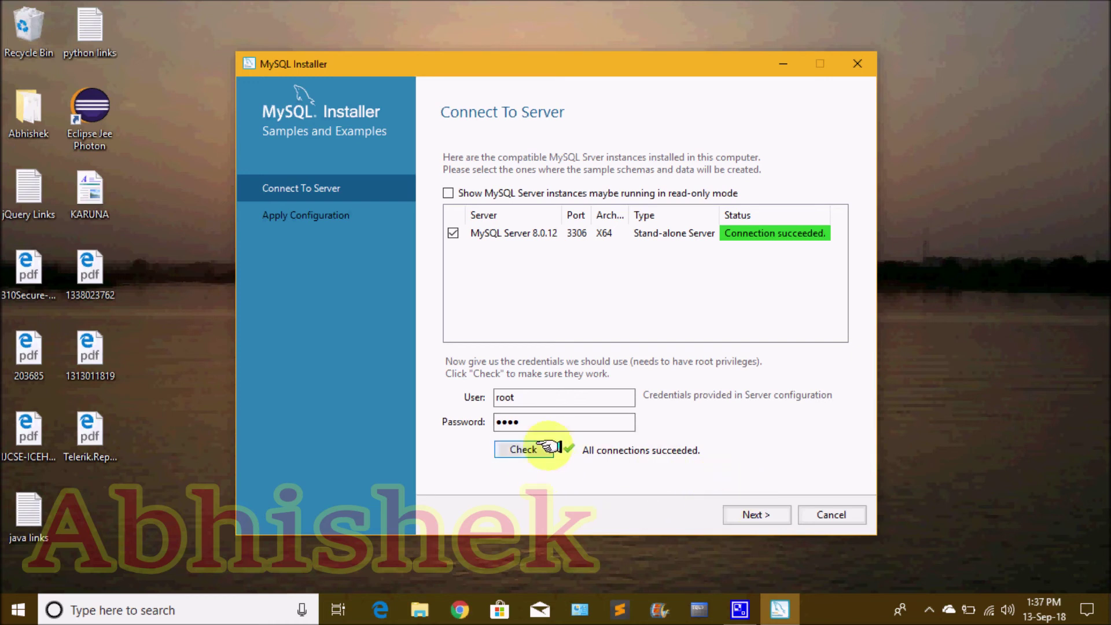
pyautogui.click(763, 515)
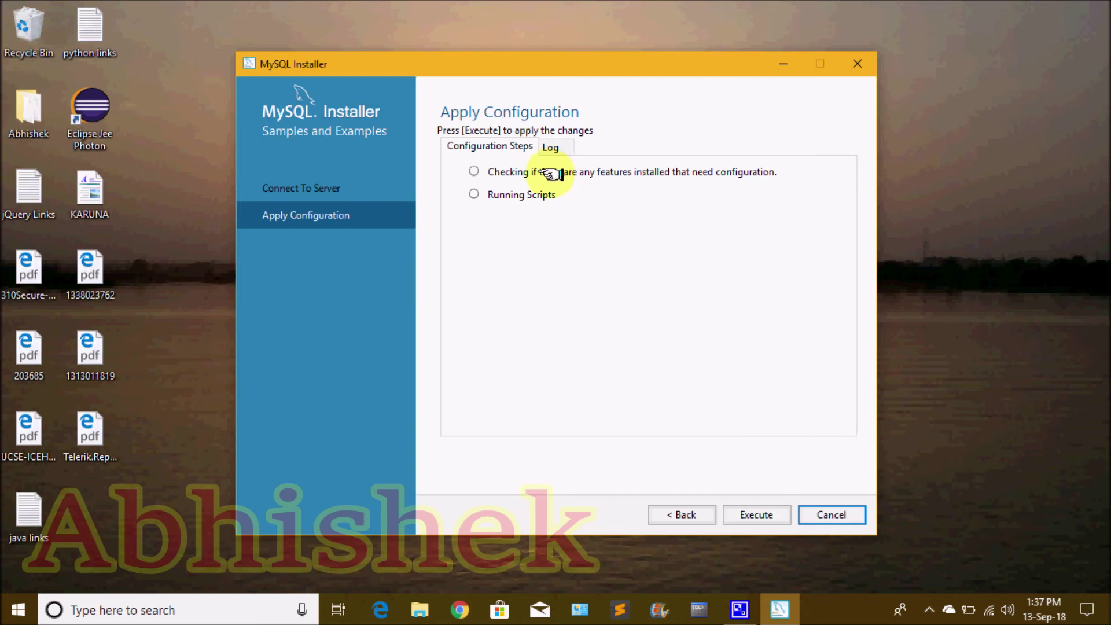
# Execute the Samples and Examples configuration and advance to the installation complete summary
pyautogui.click(765, 515)
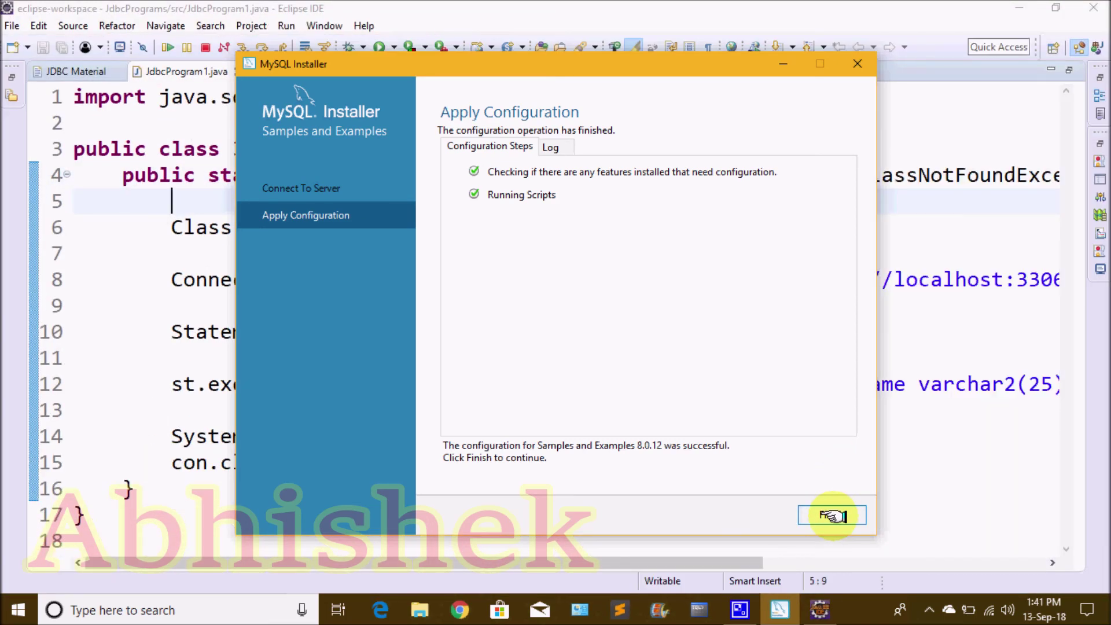
pyautogui.click(833, 515)
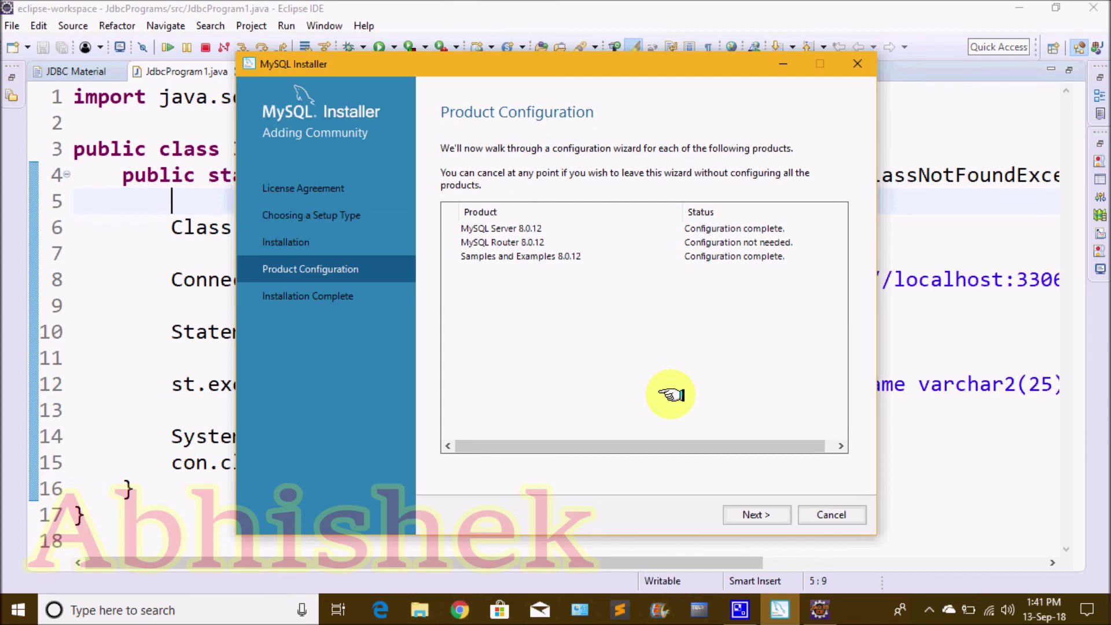
pyautogui.click(752, 512)
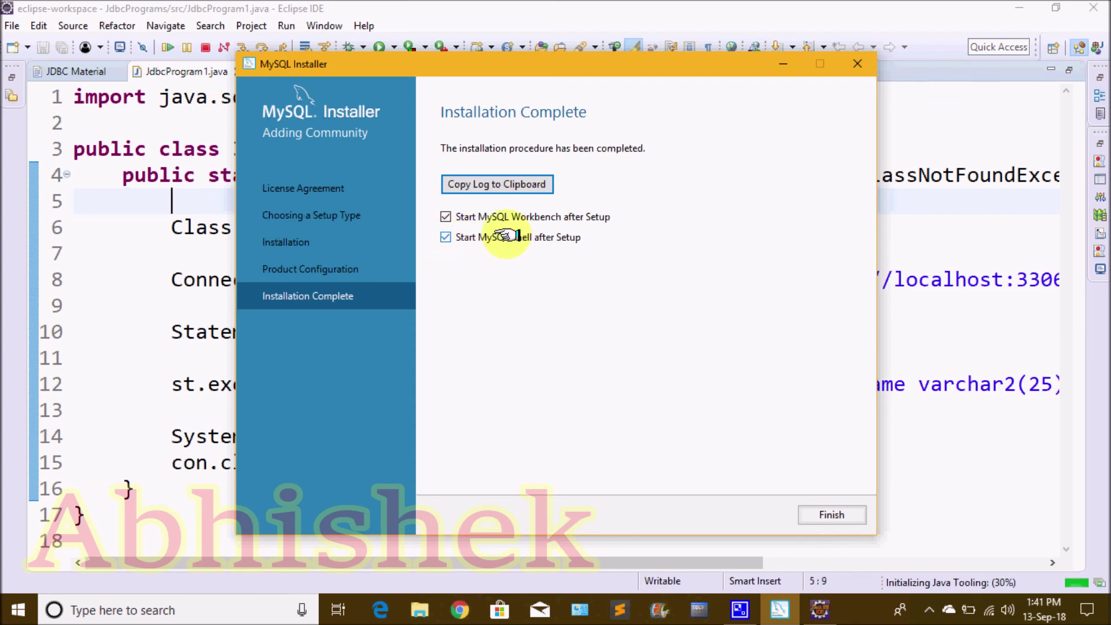
# Turn off launching MySQL Workbench and MySQL Shell after setup, then close the installer
pyautogui.click(446, 216)
pyautogui.click(446, 237)
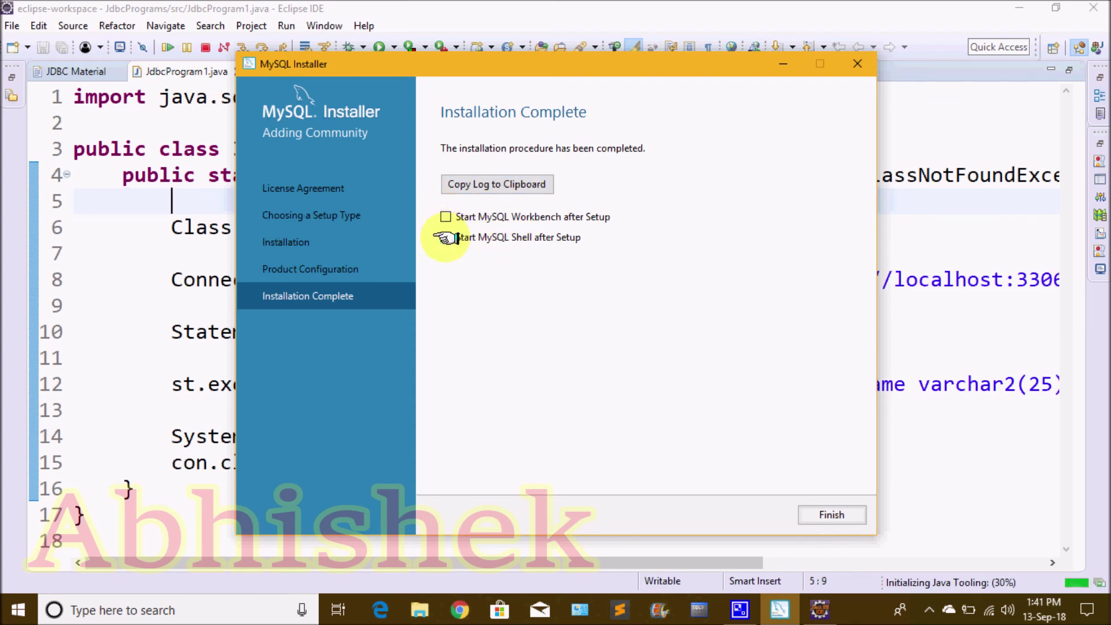
pyautogui.click(834, 513)
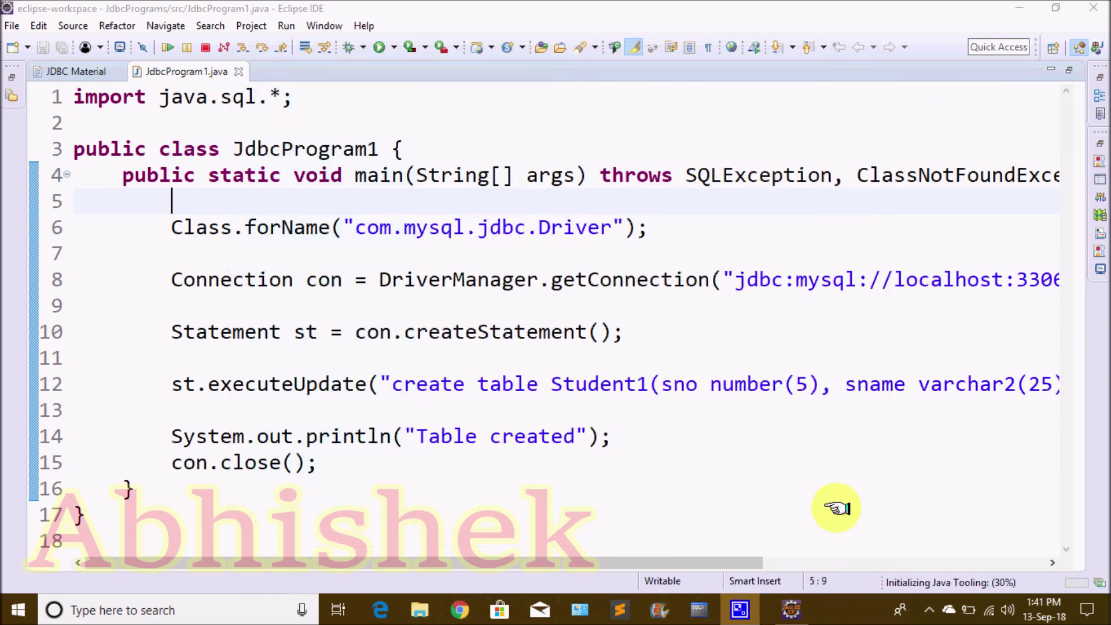
# Minimize Eclipse and launch MySQL 8.0 Command Line Client from the Start menu's MySQL folder
pyautogui.click(1021, 5)
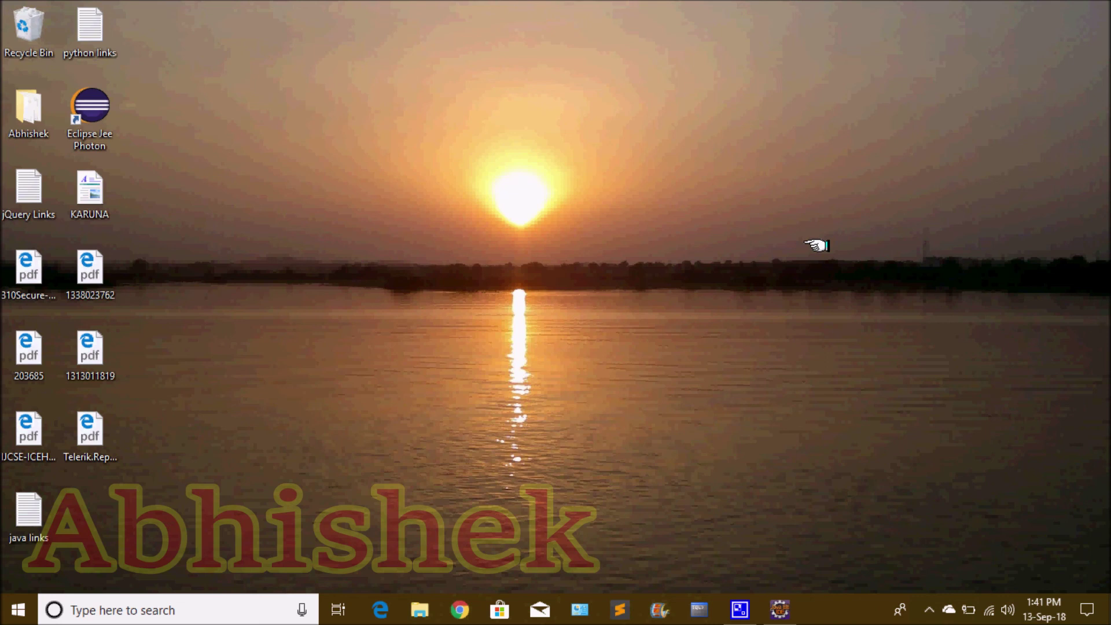
pyautogui.press('super')
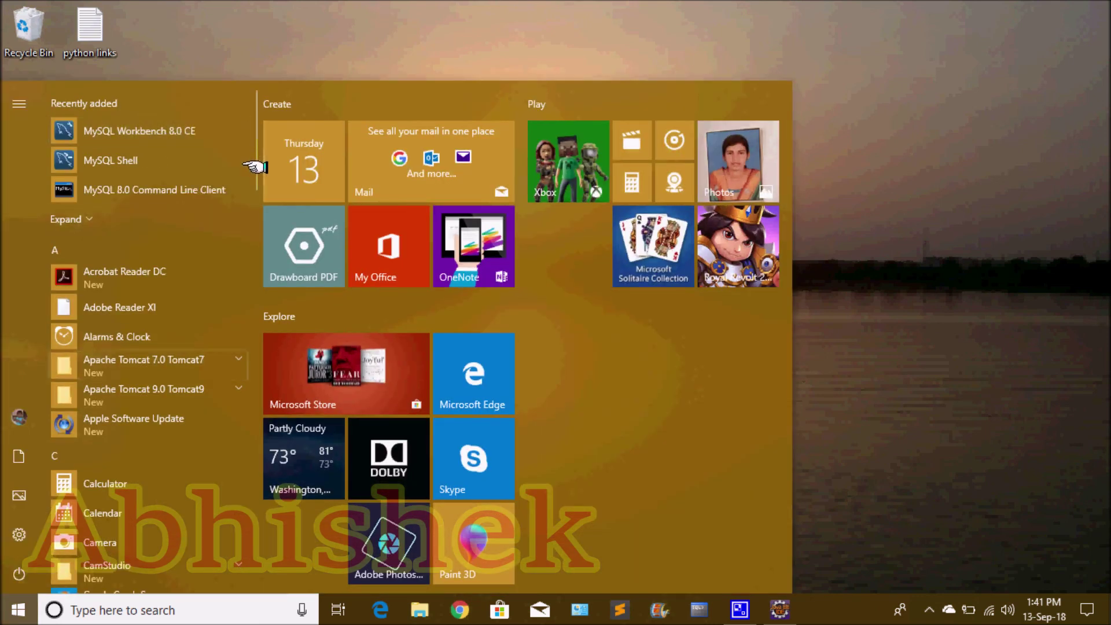
pyautogui.moveTo(253, 173); pyautogui.dragTo(247, 427)
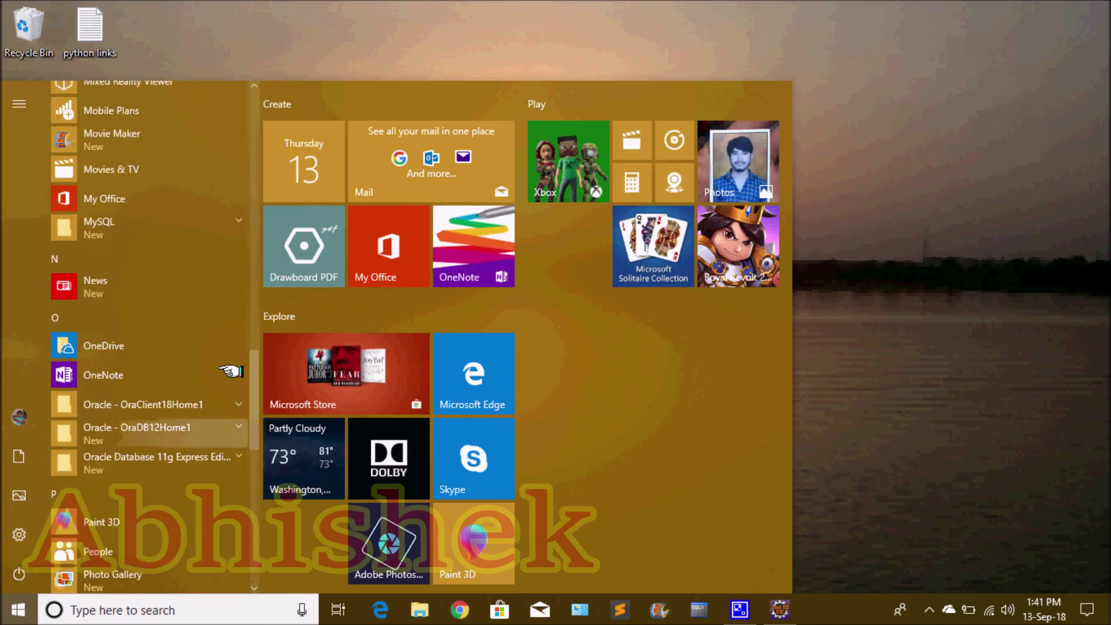
pyautogui.click(184, 231)
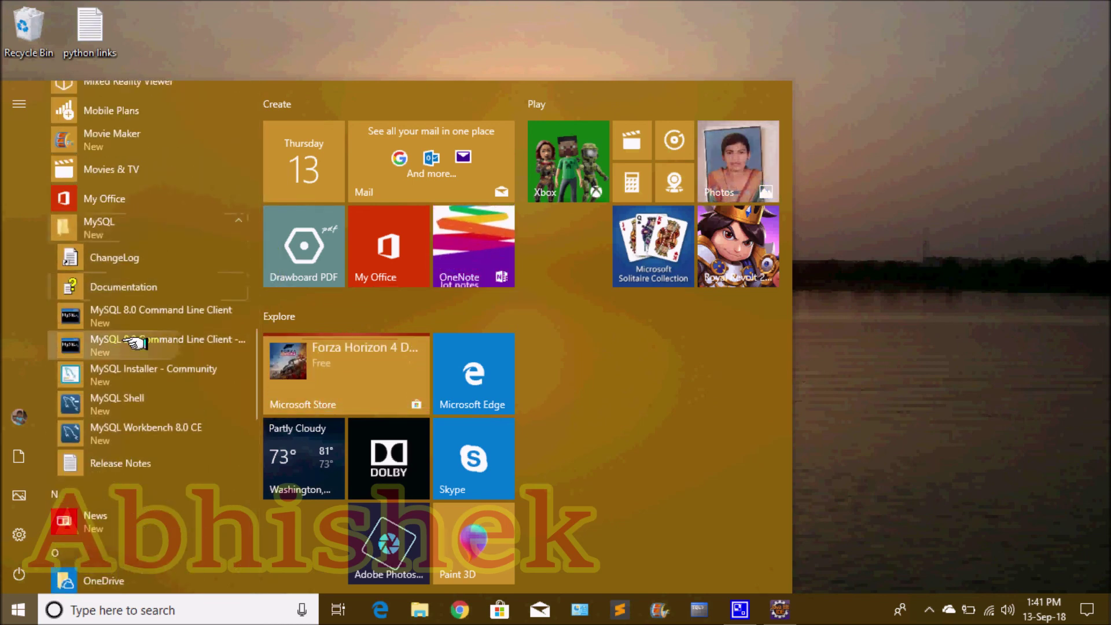
pyautogui.click(203, 316)
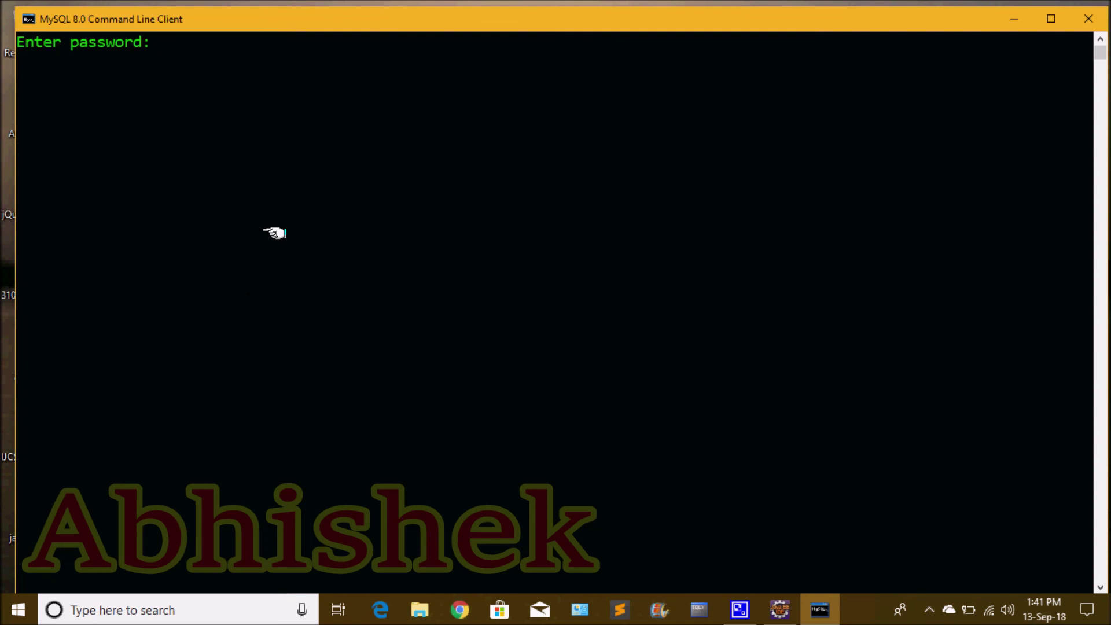
# Maximize the client window and log in with the root password to reach the mysql> prompt
pyautogui.doubleClick(396, 18)
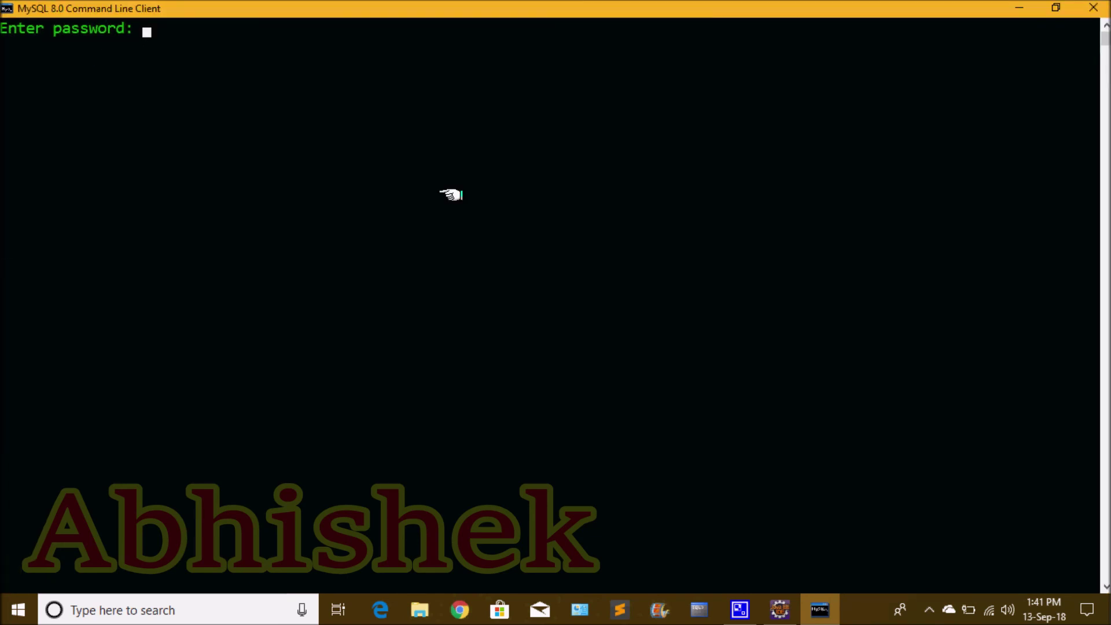
pyautogui.write('****')
pyautogui.press('Return')
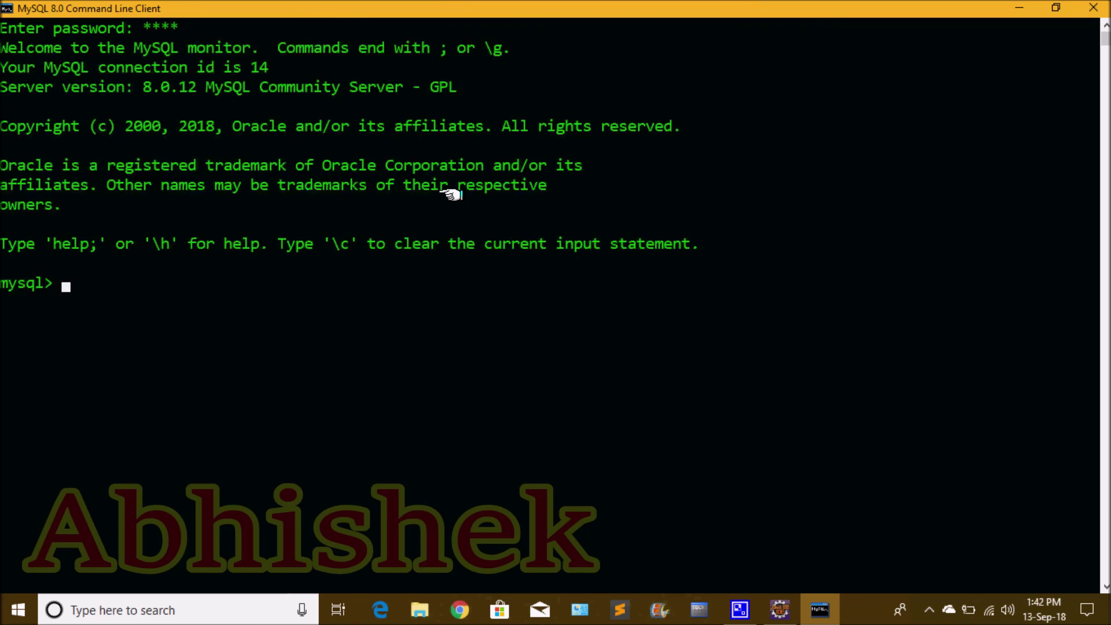
pyautogui.click(282, 244)
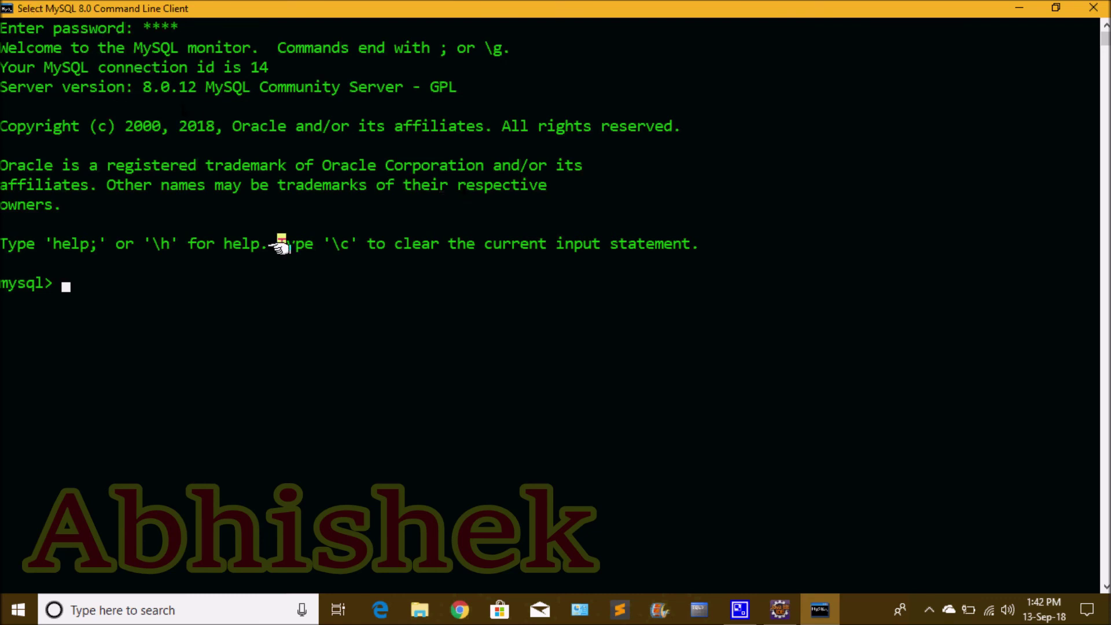